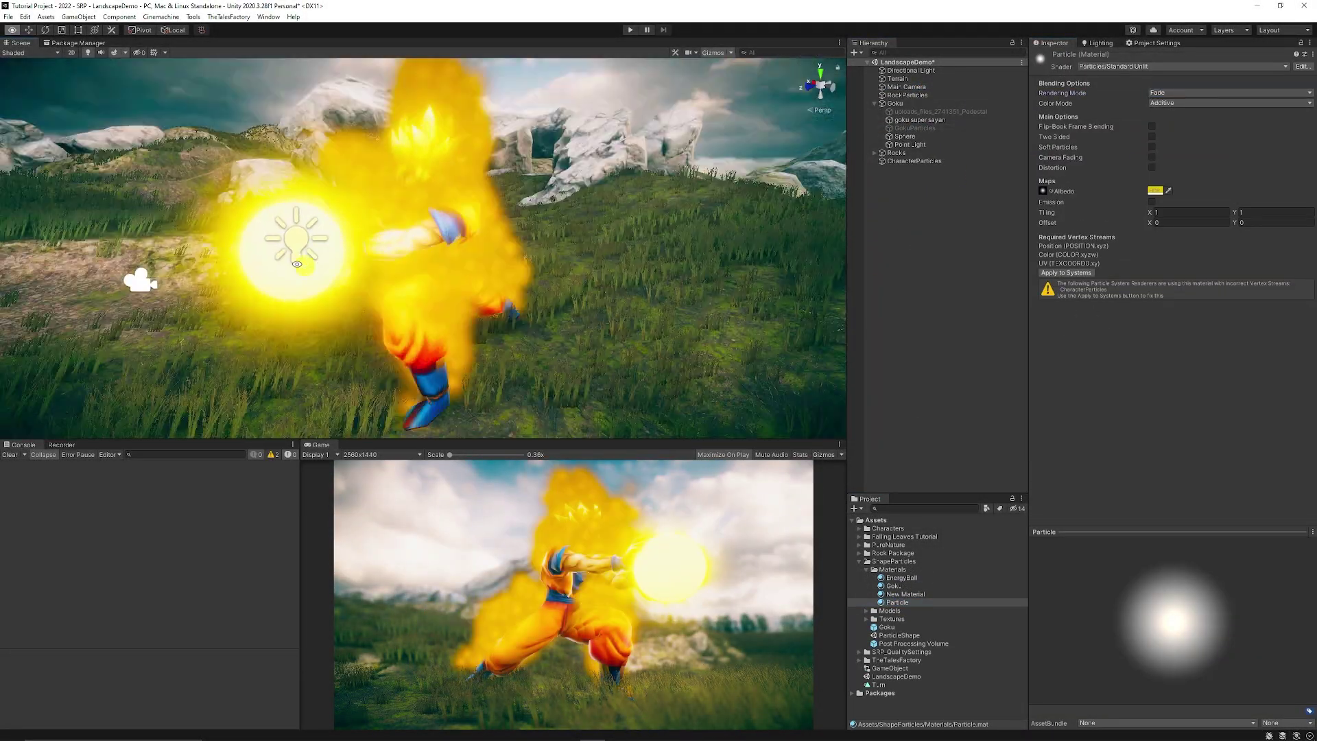
Make the GokuParticles colour gradient end fully opaque white and confirm its new emission rate
{"action": "left_click", "coordinate": [915, 128]}
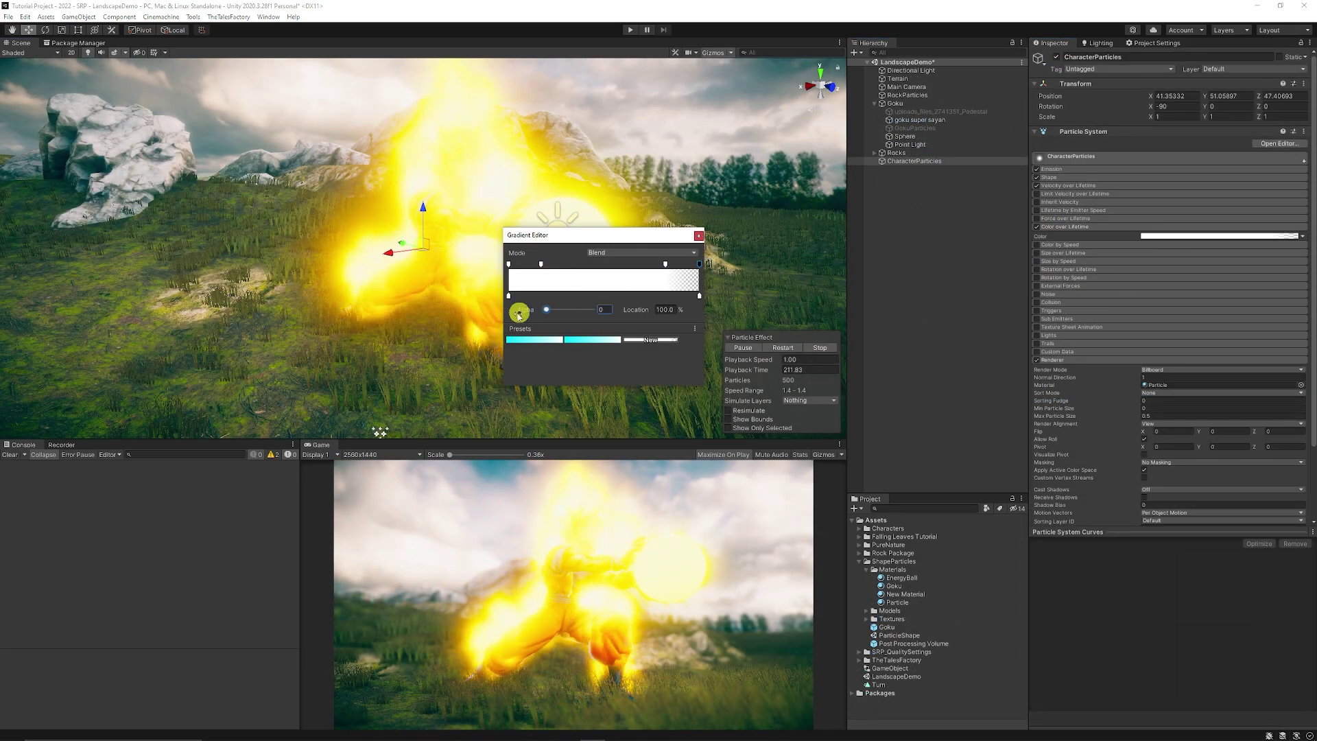
{"action": "left_click", "coordinate": [567, 276]}
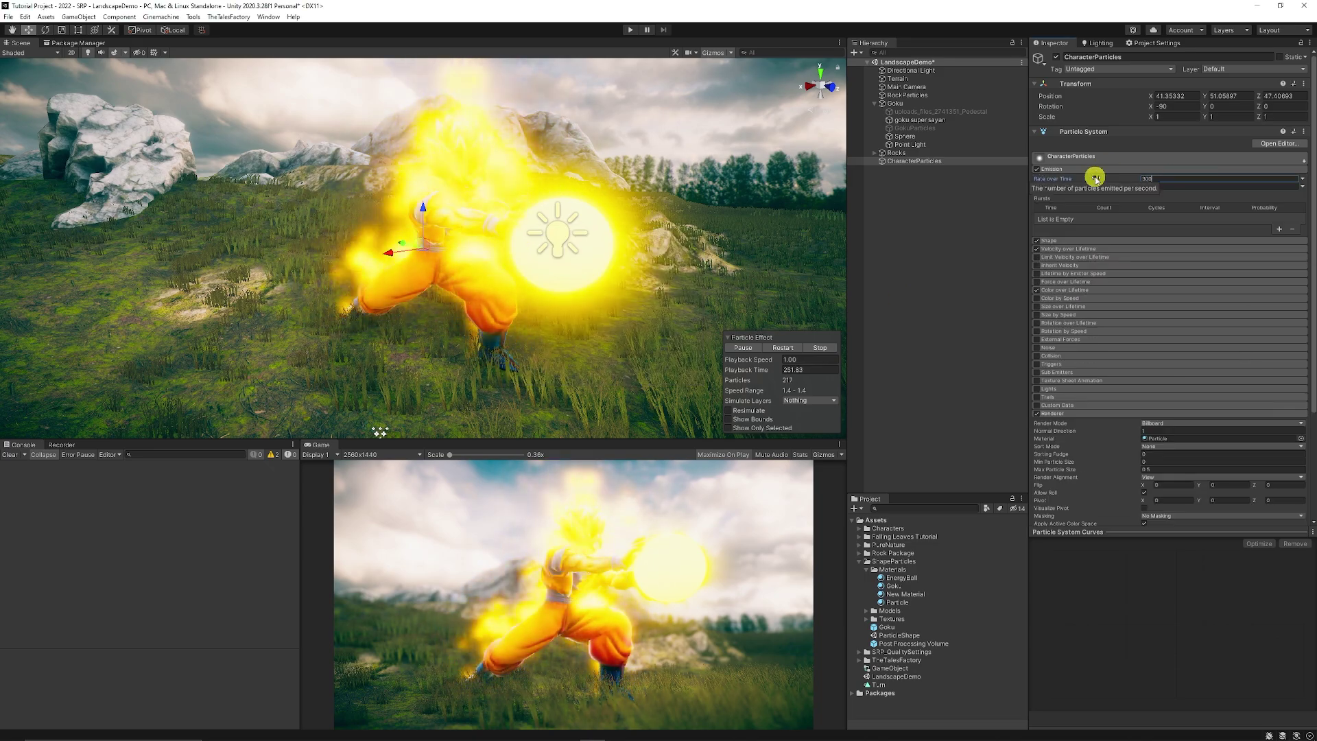
{"action": "key", "text": "Return"}
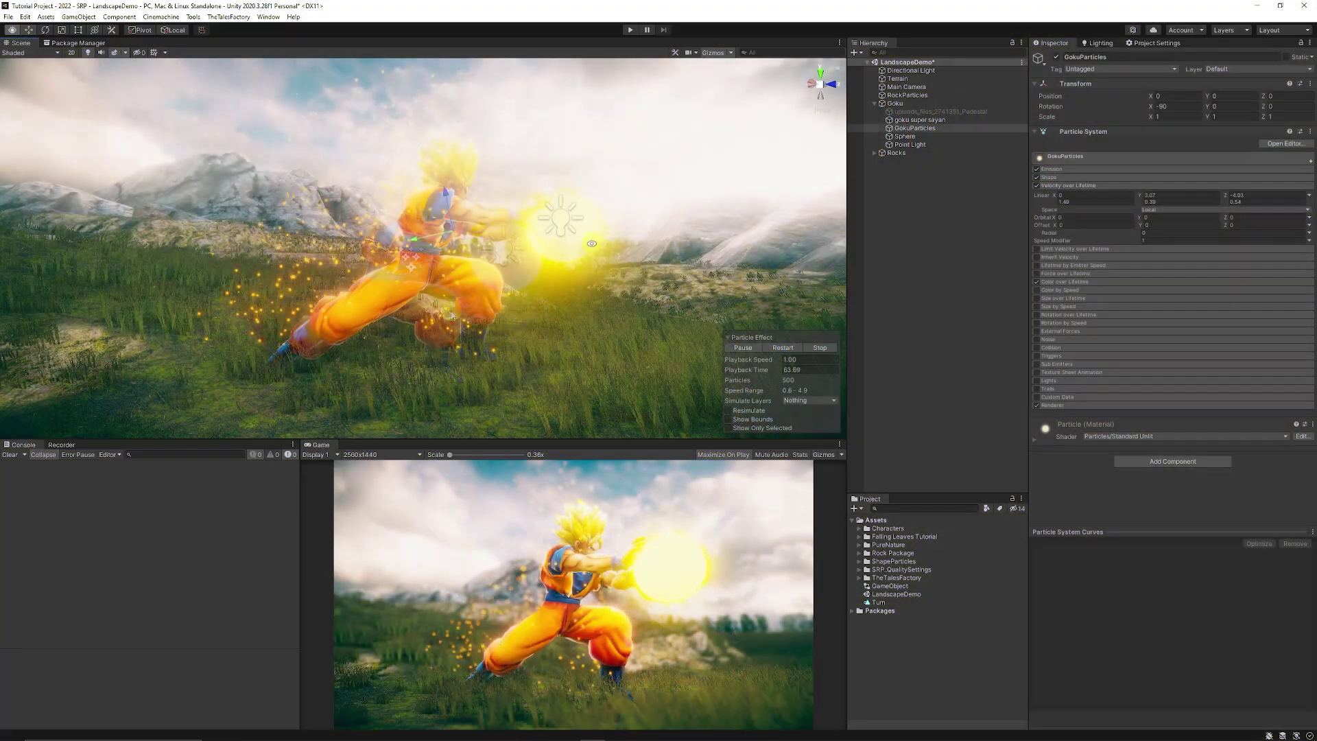
{"action": "left_click_drag", "start_coordinate": [591, 243], "coordinate": [534, 255], "text": "alt"}
{"action": "left_click", "coordinate": [915, 242]}
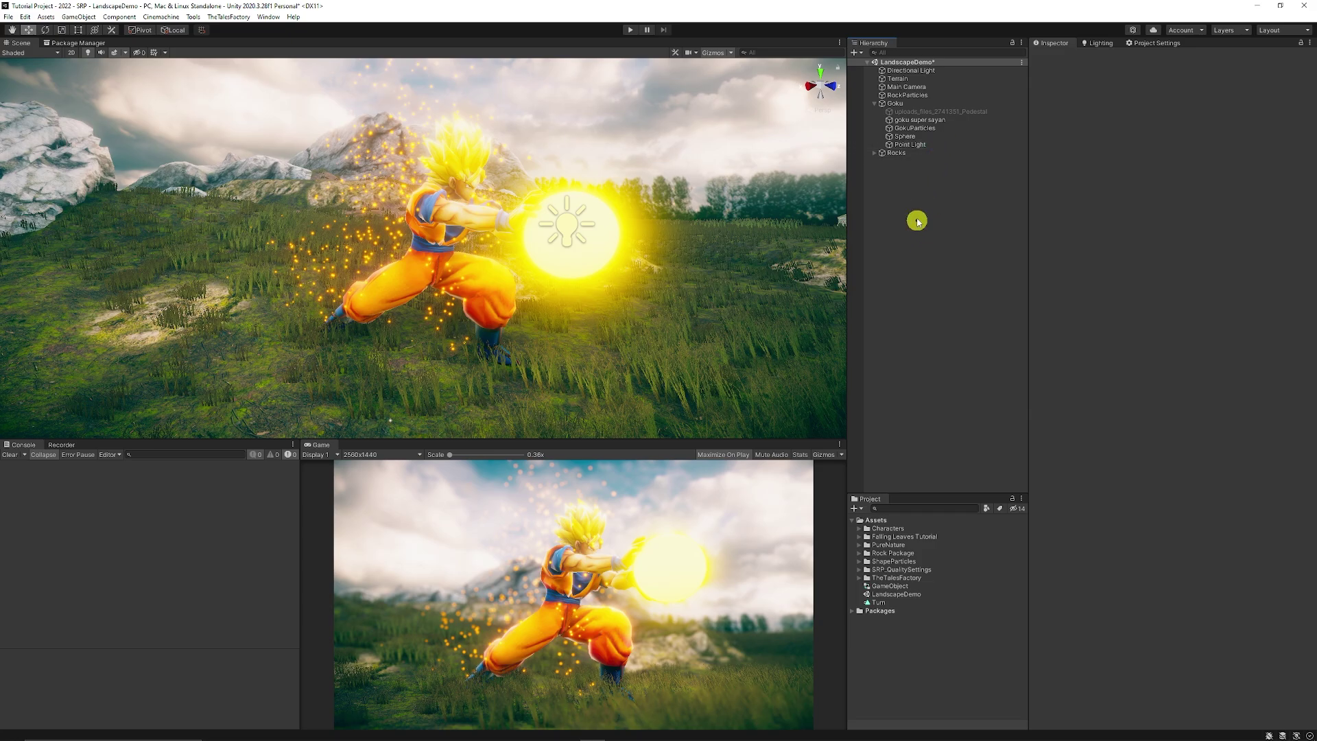
Disable the GokuParticles object so its sparks disappear
{"action": "left_click", "coordinate": [914, 128]}
{"action": "left_click", "coordinate": [1059, 55]}
{"action": "left_click", "coordinate": [964, 225]}
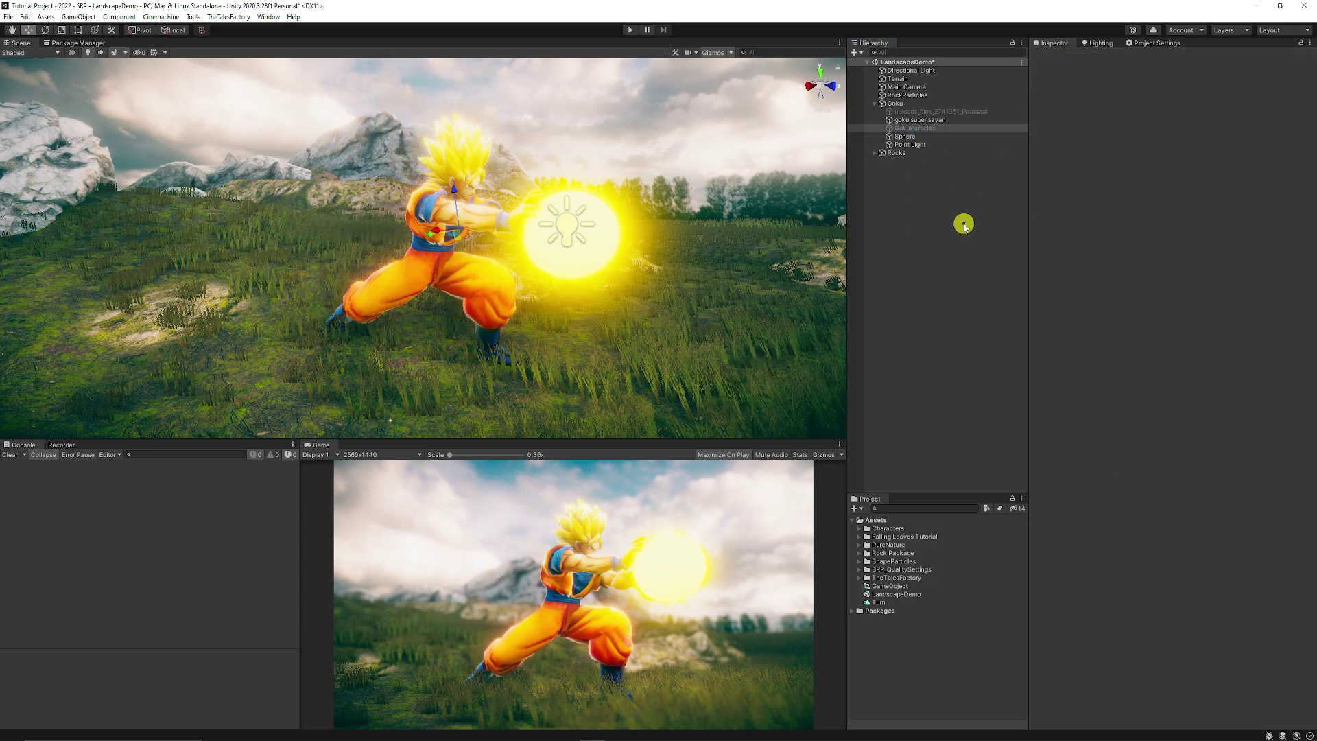
Add a new Effects > Particle System to the scene named CharacterParticles
{"action": "right_click", "coordinate": [925, 210]}
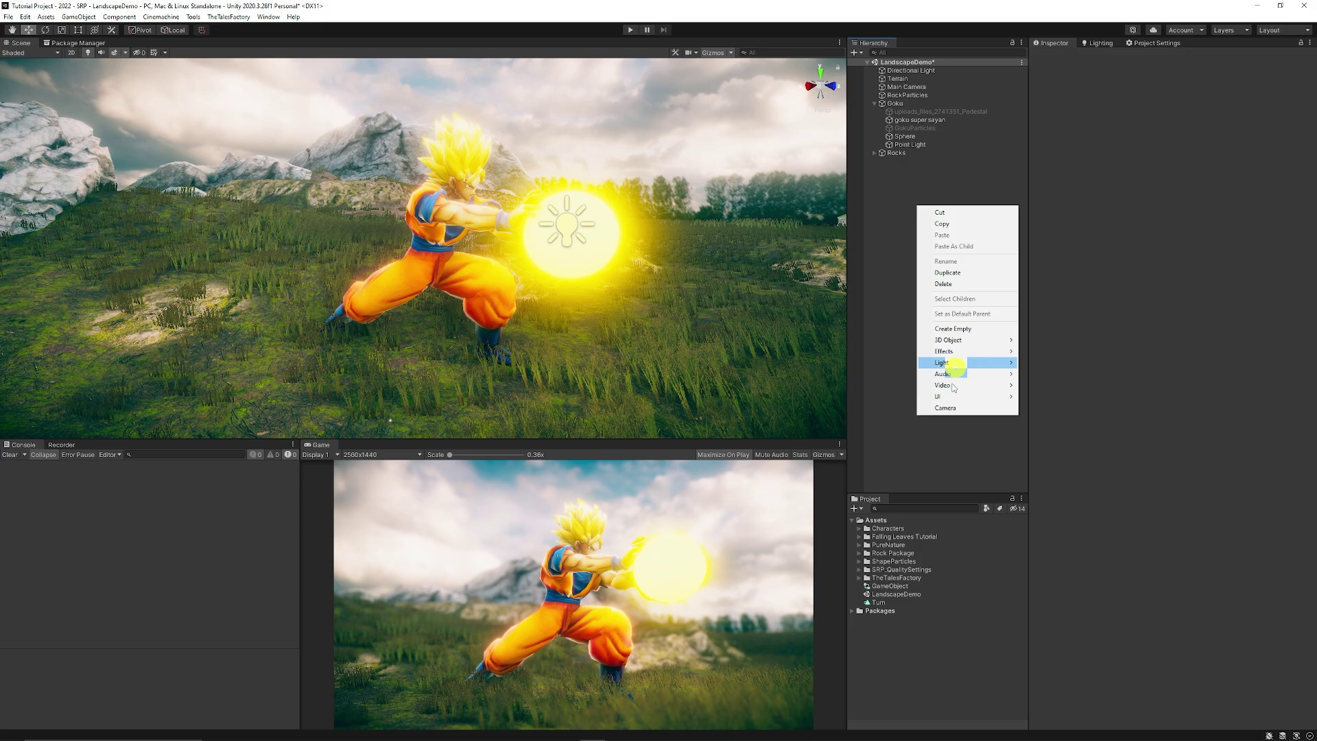
{"action": "mouse_move", "coordinate": [967, 353]}
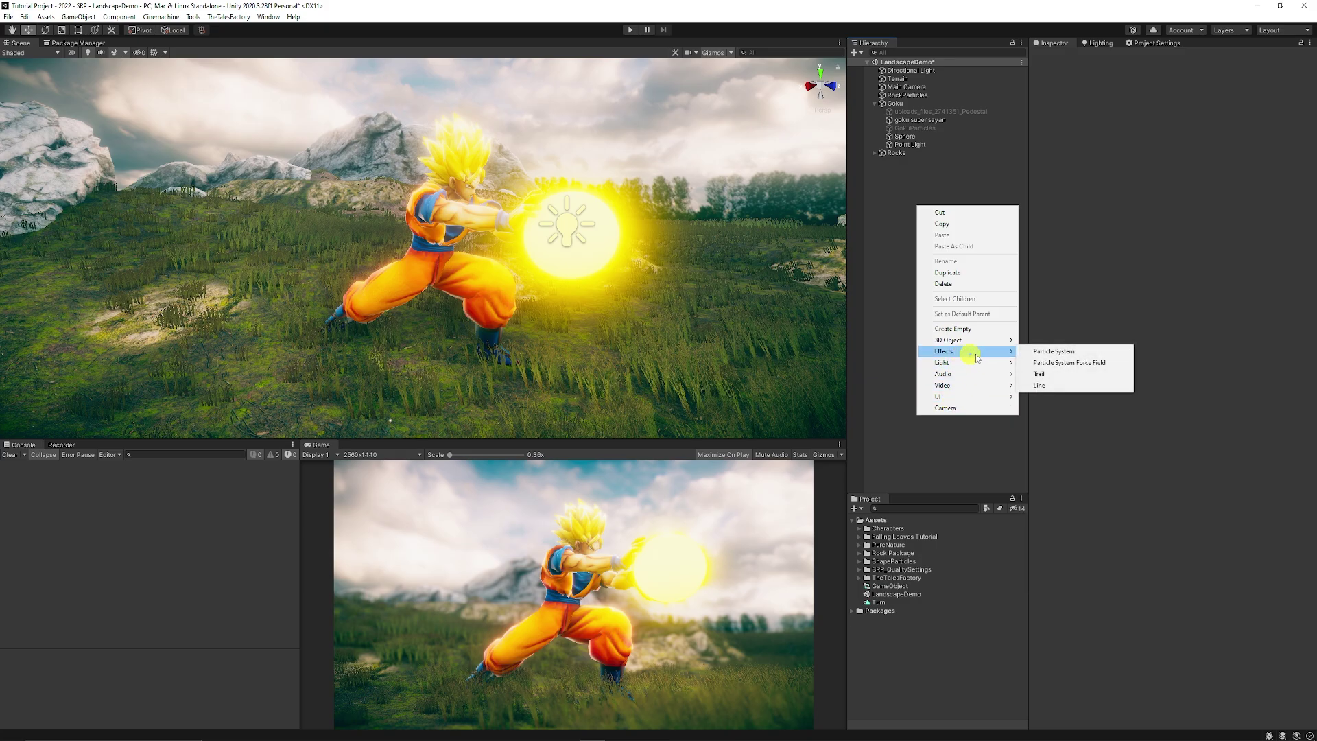
{"action": "left_click", "coordinate": [1060, 351]}
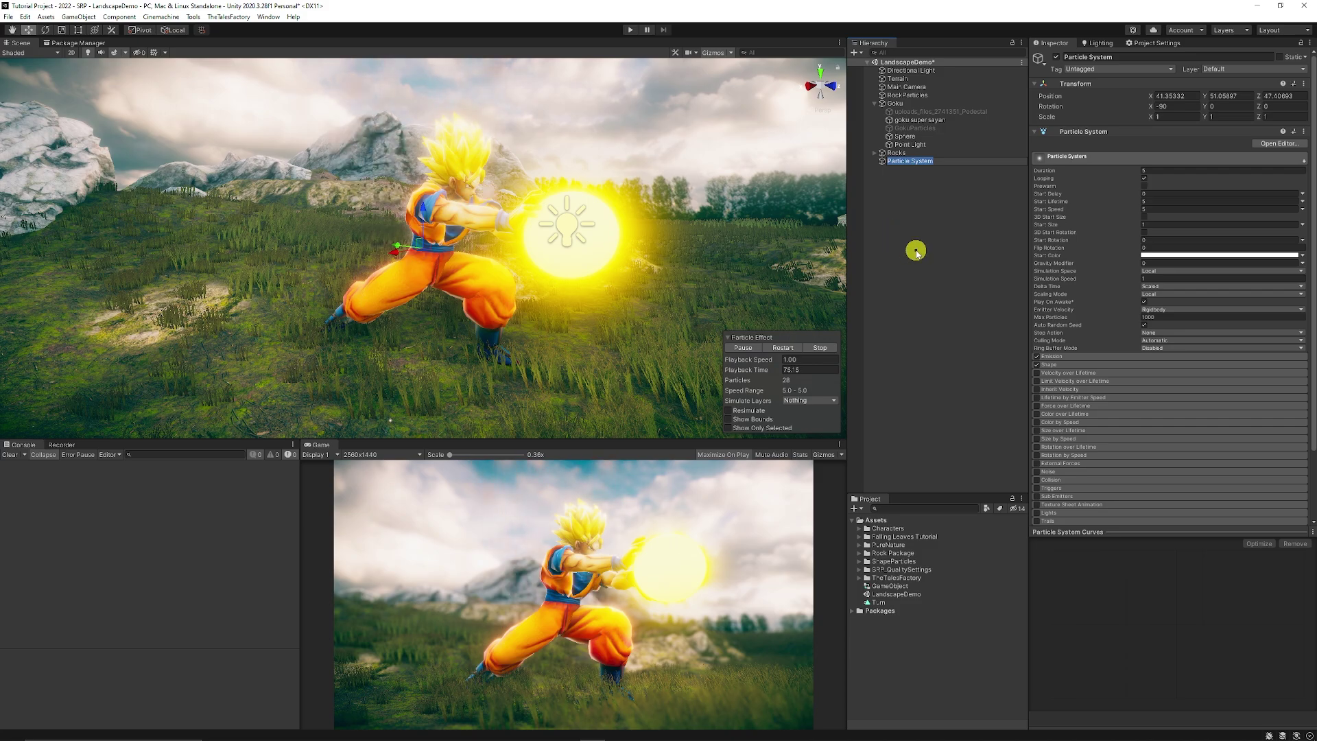
{"action": "type", "text": "CharacterParticles"}
{"action": "key", "text": "Return"}
{"action": "left_click", "coordinate": [1084, 157]}
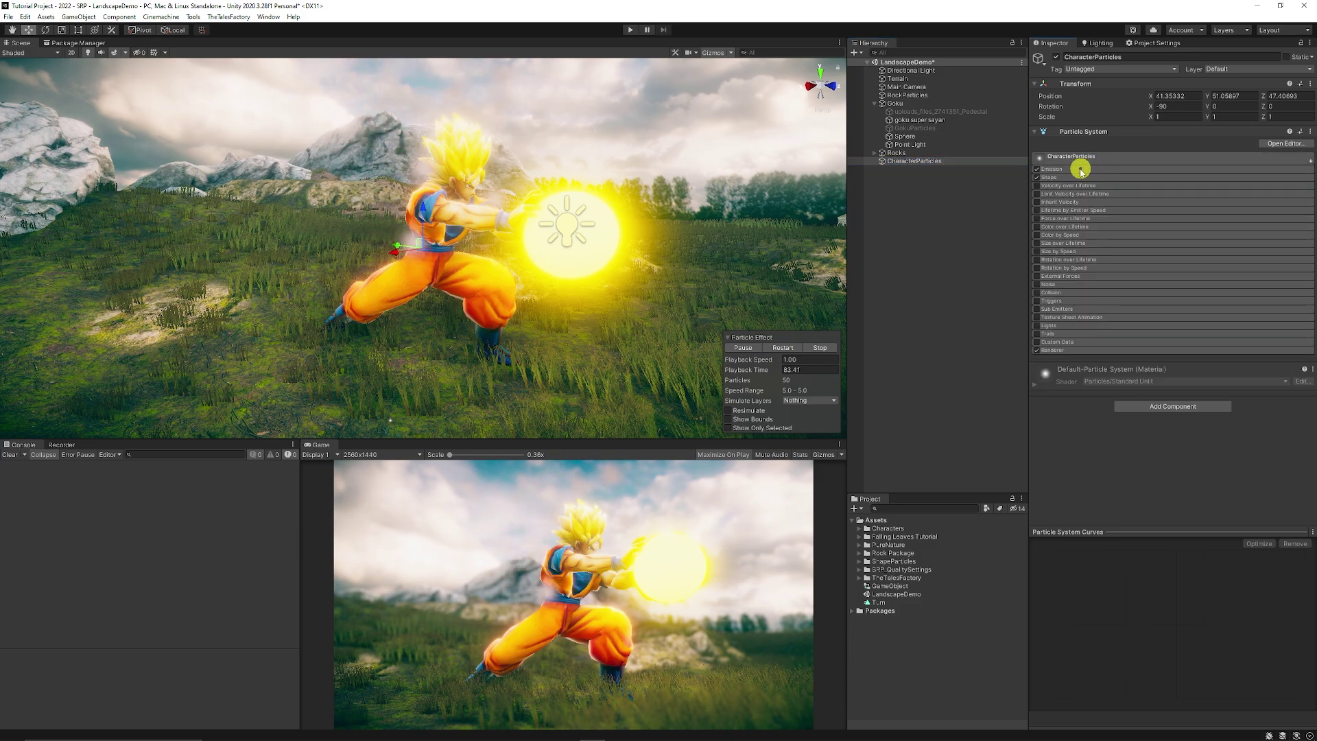
Set Shape to Mesh Renderer, Triangle type, goku super sayan mesh, with Use Mesh Colors on
{"action": "left_click", "coordinate": [1070, 180]}
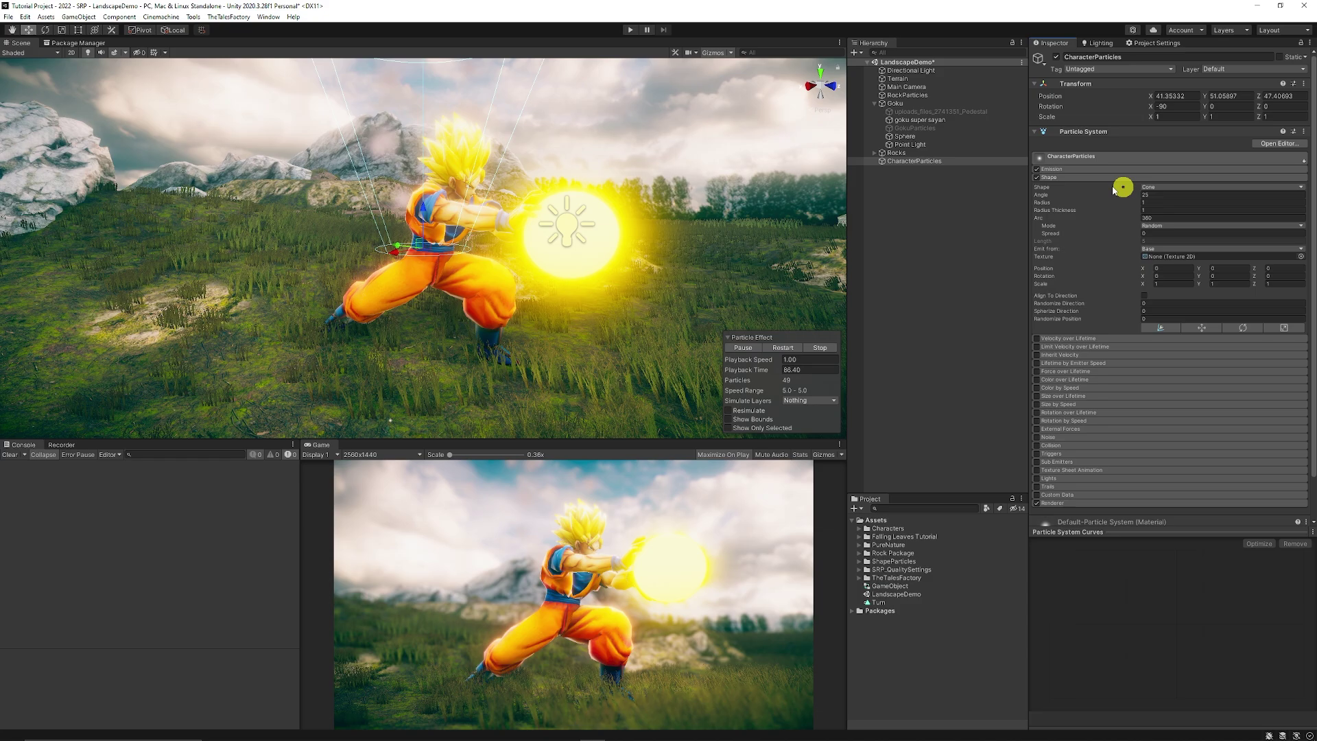
{"action": "left_click", "coordinate": [1161, 186]}
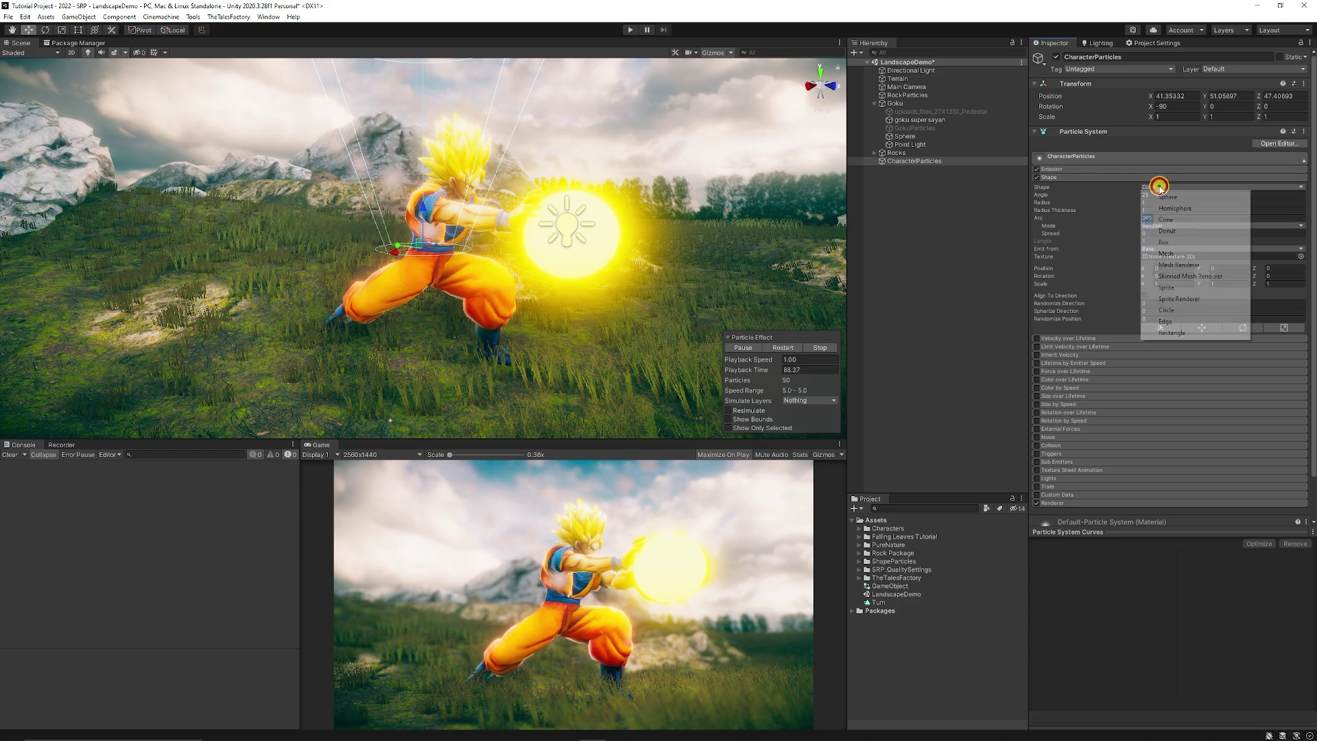
{"action": "left_click", "coordinate": [1184, 266]}
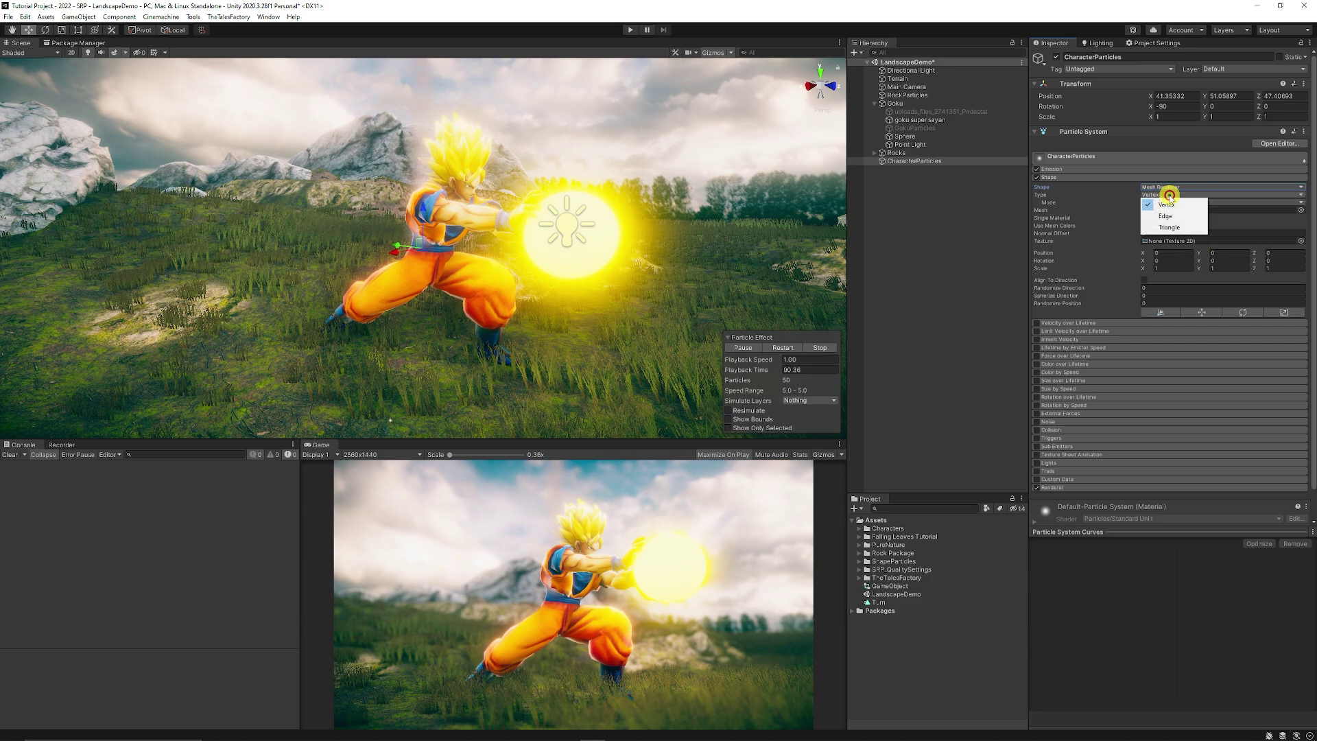
{"action": "left_click", "coordinate": [1187, 228]}
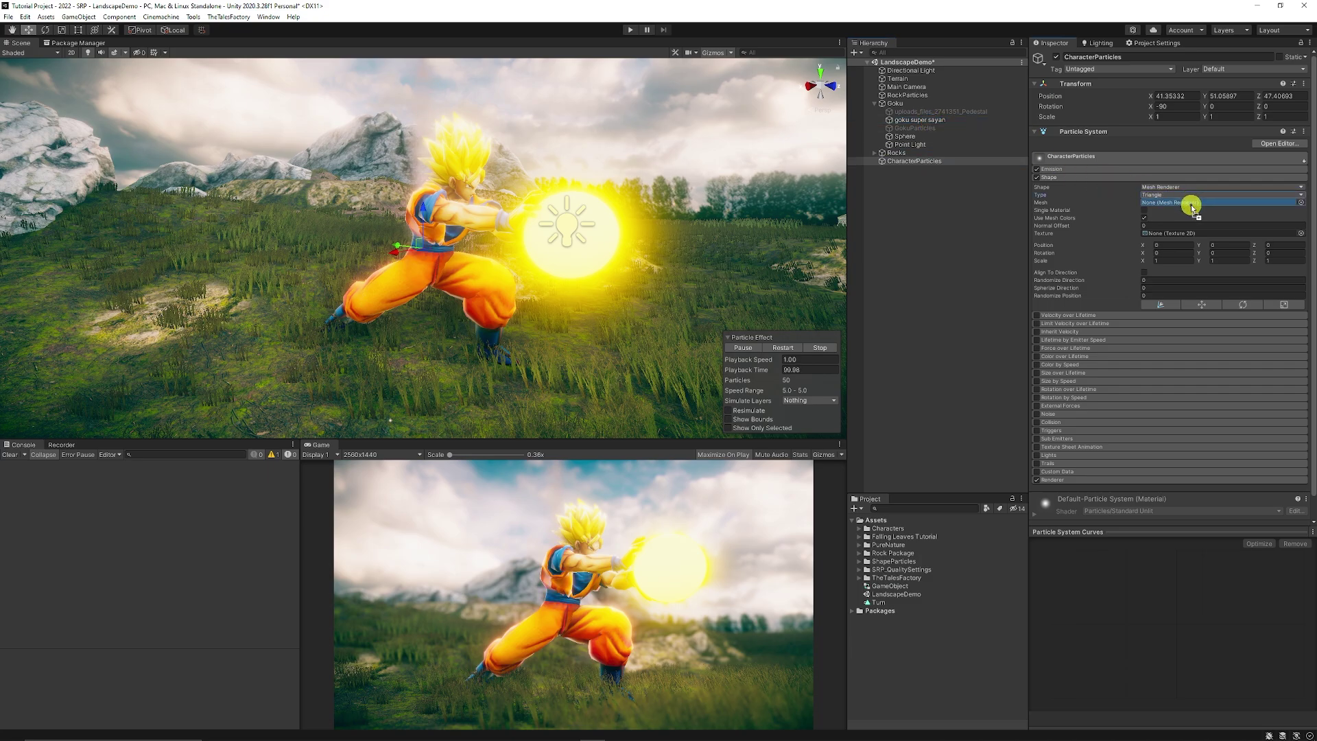
{"action": "left_click_drag", "start_coordinate": [1191, 206], "coordinate": [1191, 206]}
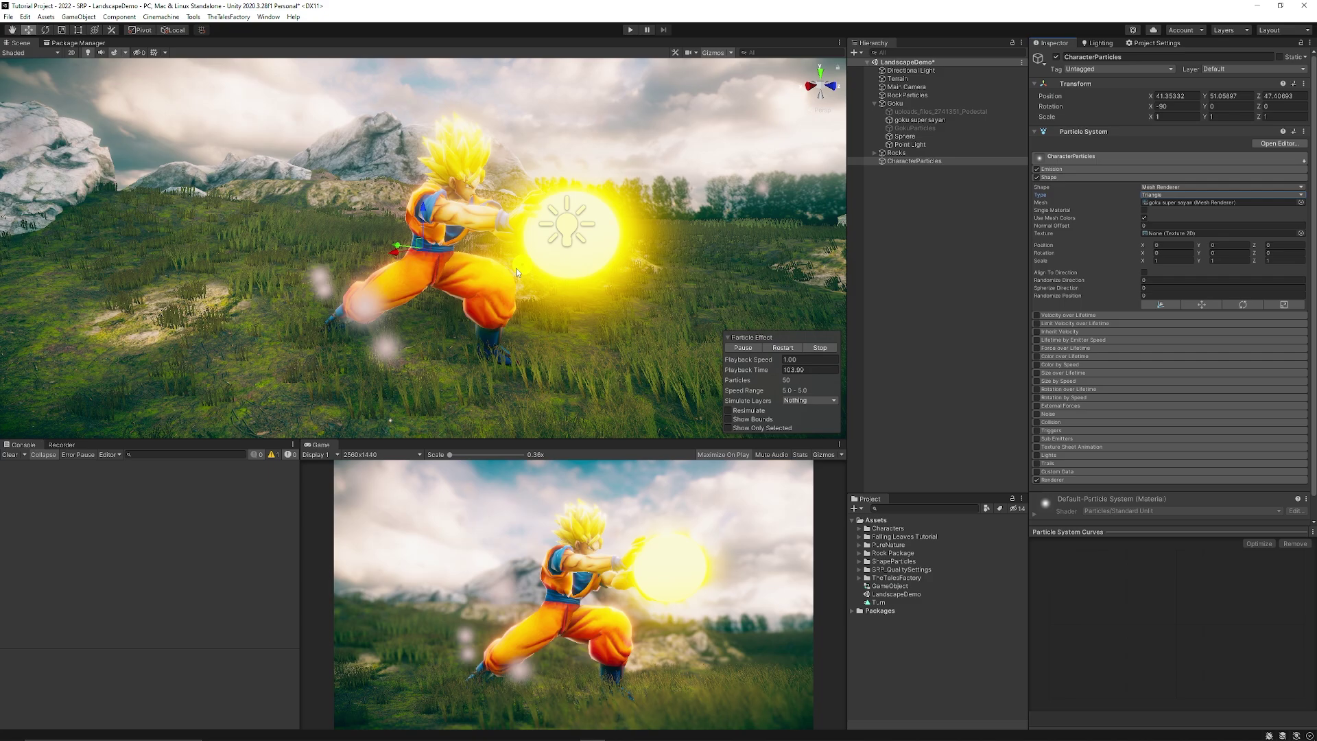
{"action": "left_click_drag", "start_coordinate": [524, 228], "coordinate": [681, 236], "text": "alt"}
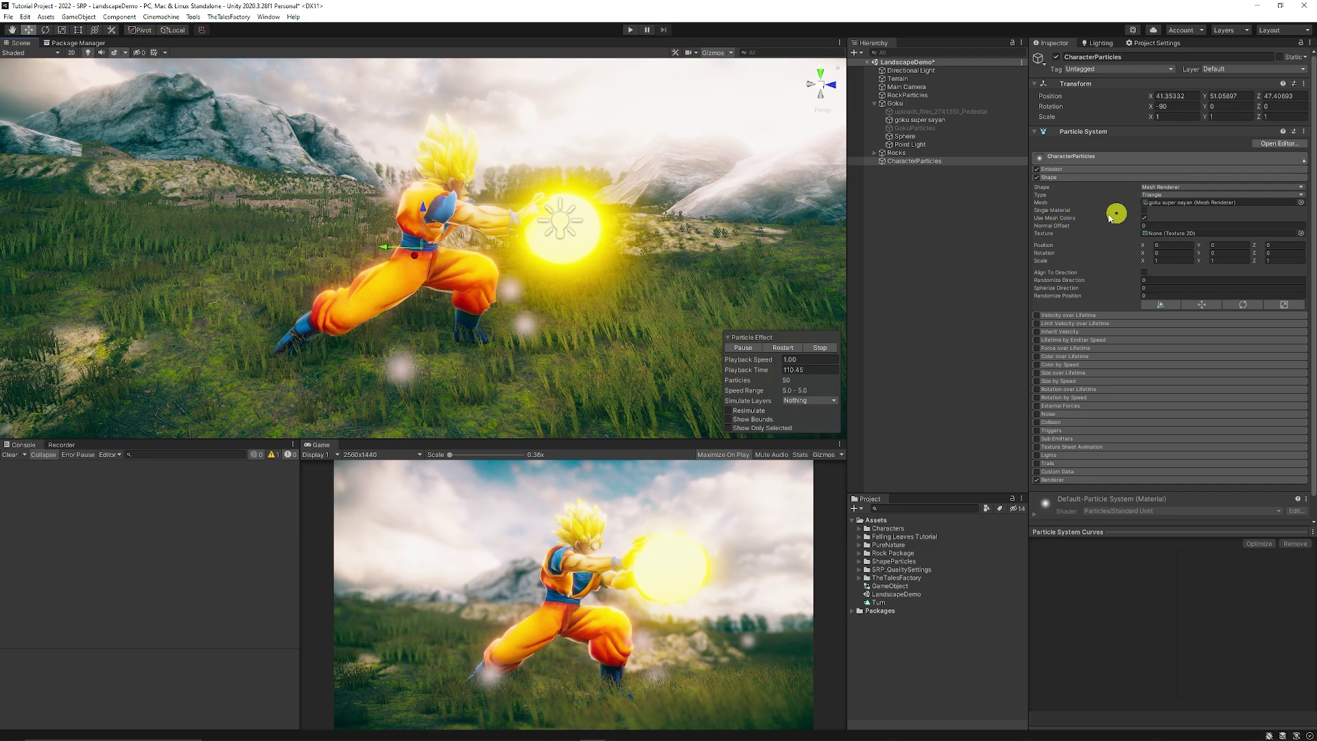
{"action": "left_click", "coordinate": [1143, 218]}
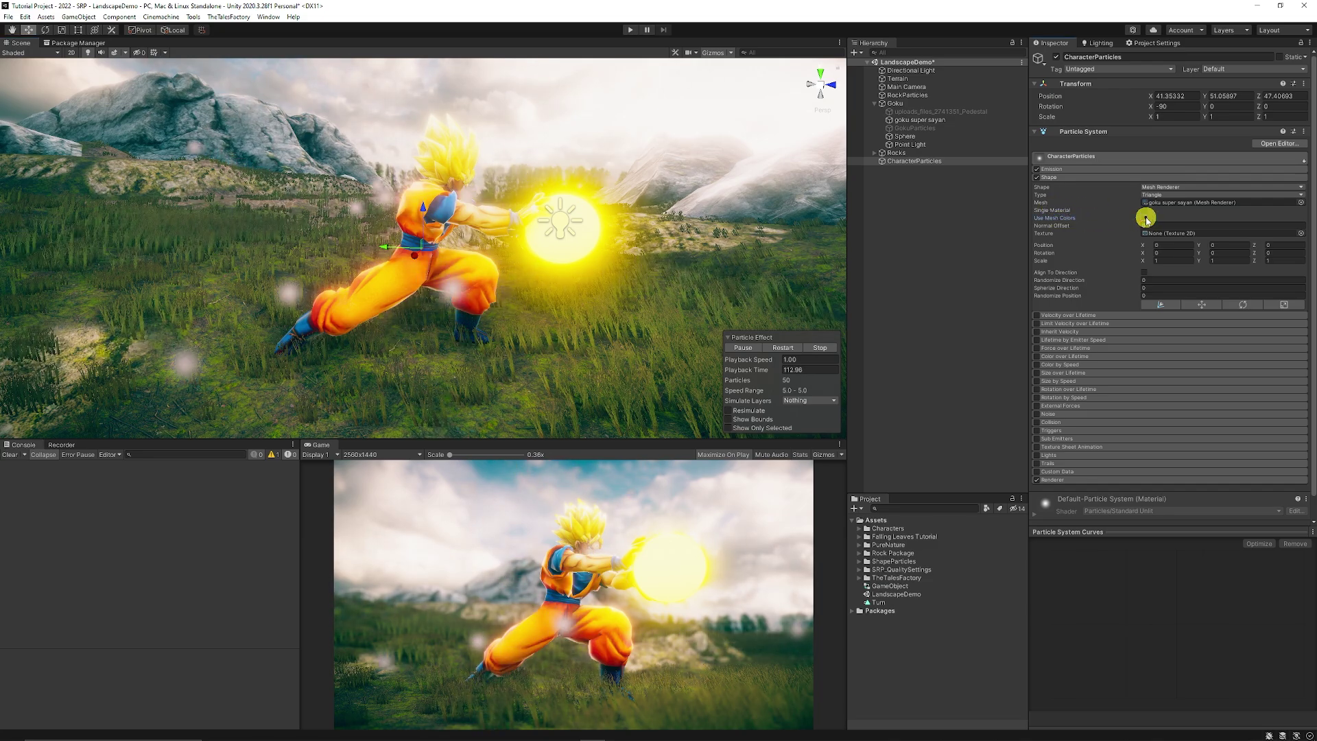
Set the CharacterParticles emission Rate over Time to 500
{"action": "left_click", "coordinate": [1132, 177]}
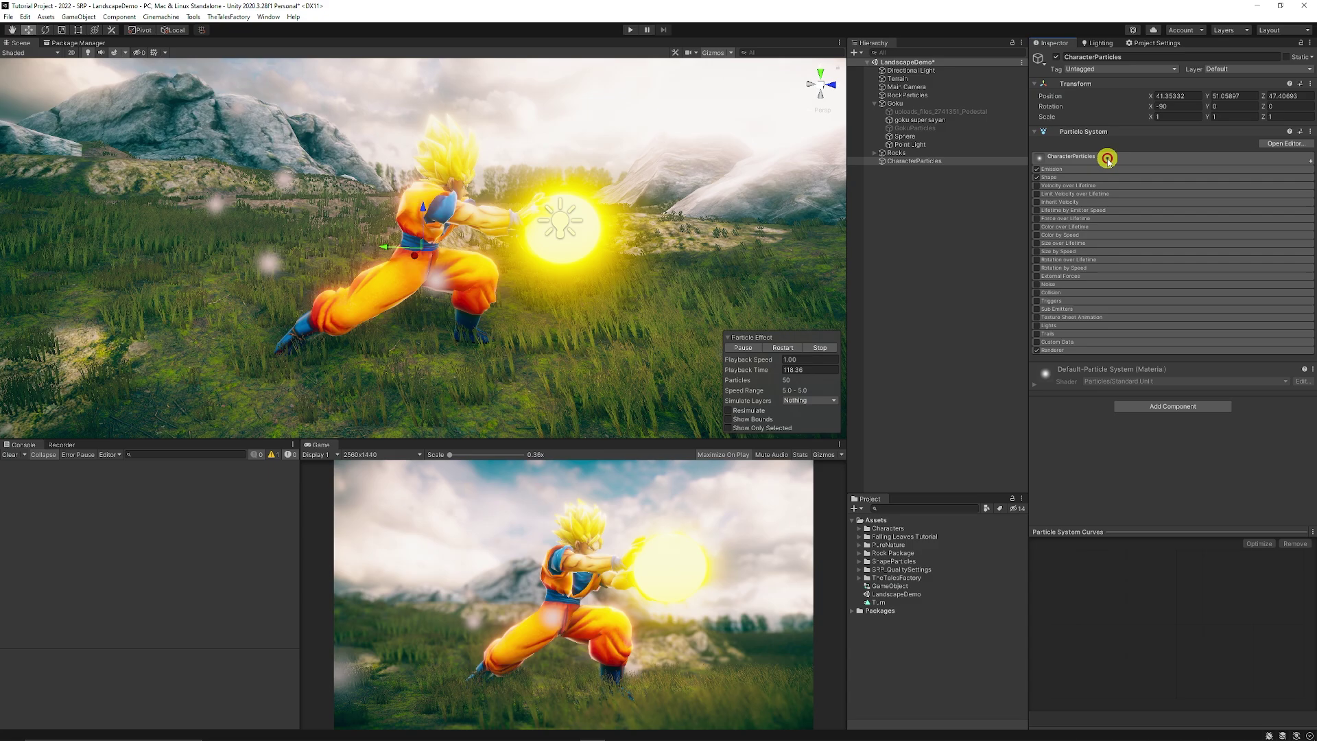
{"action": "left_click", "coordinate": [1067, 170]}
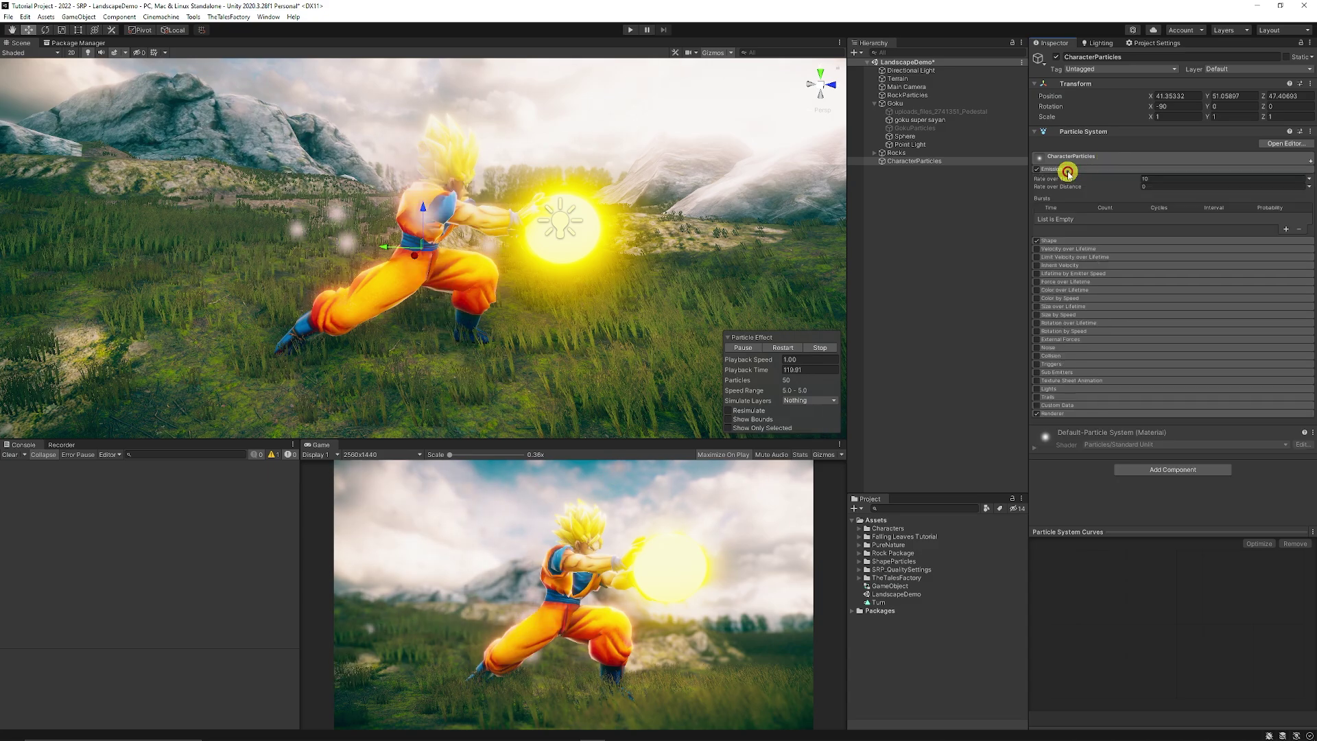
{"action": "left_click", "coordinate": [1155, 178]}
{"action": "type", "text": "500"}
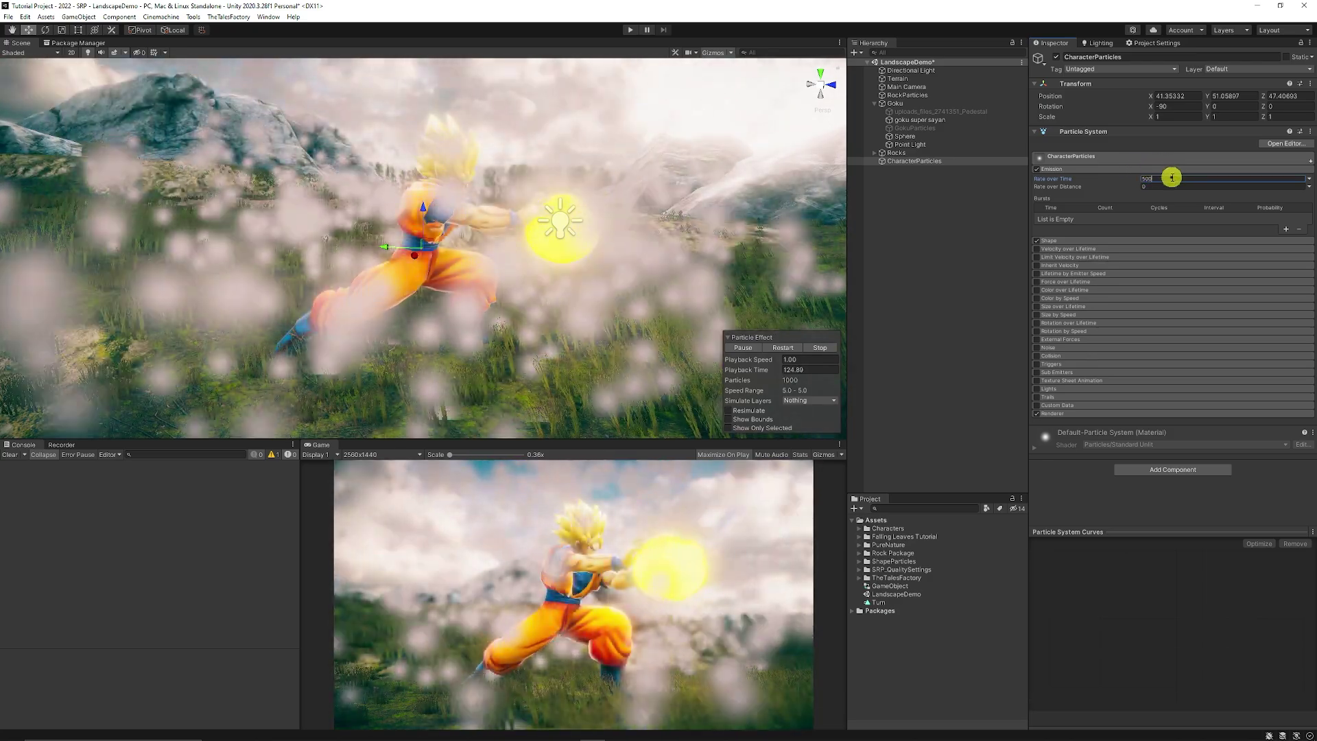
{"action": "left_click", "coordinate": [1118, 169]}
Set the particles' Start Lifetime to 1 and Start Speed to 0
{"action": "left_click", "coordinate": [1176, 172]}
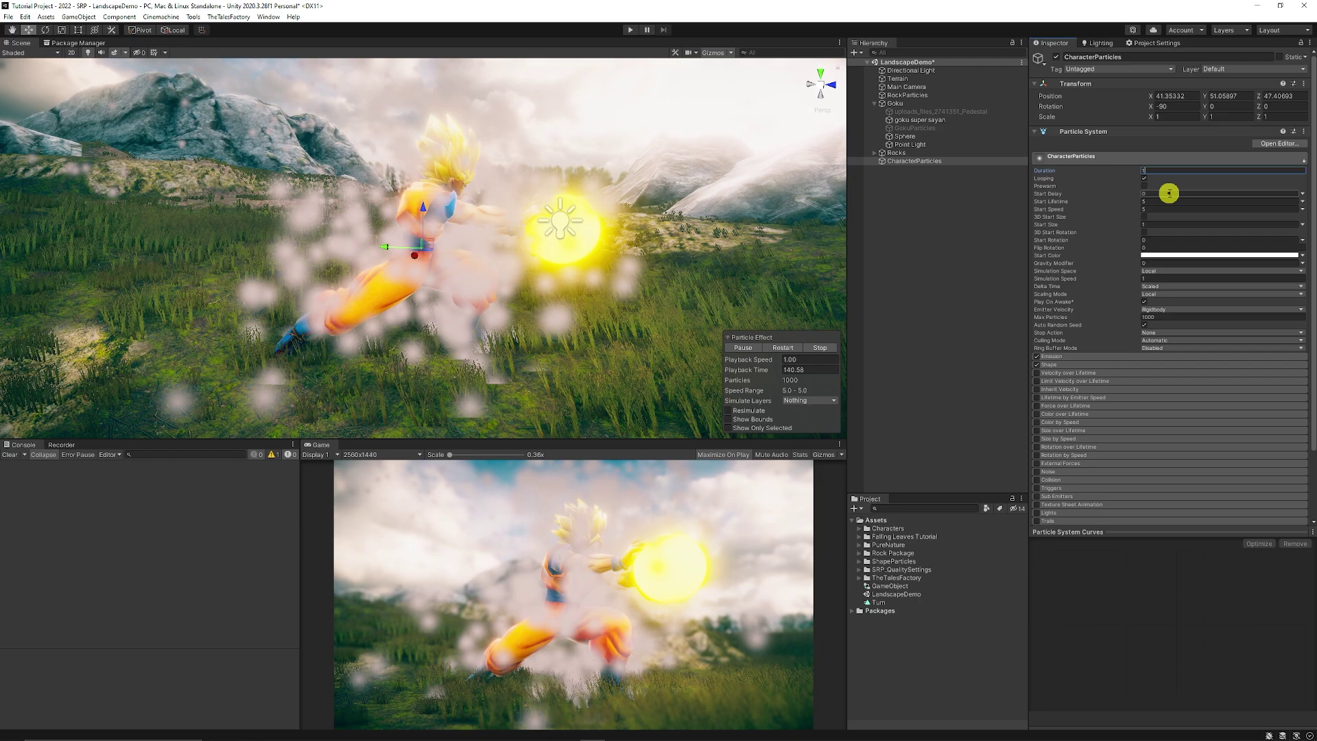
{"action": "left_click", "coordinate": [1165, 202]}
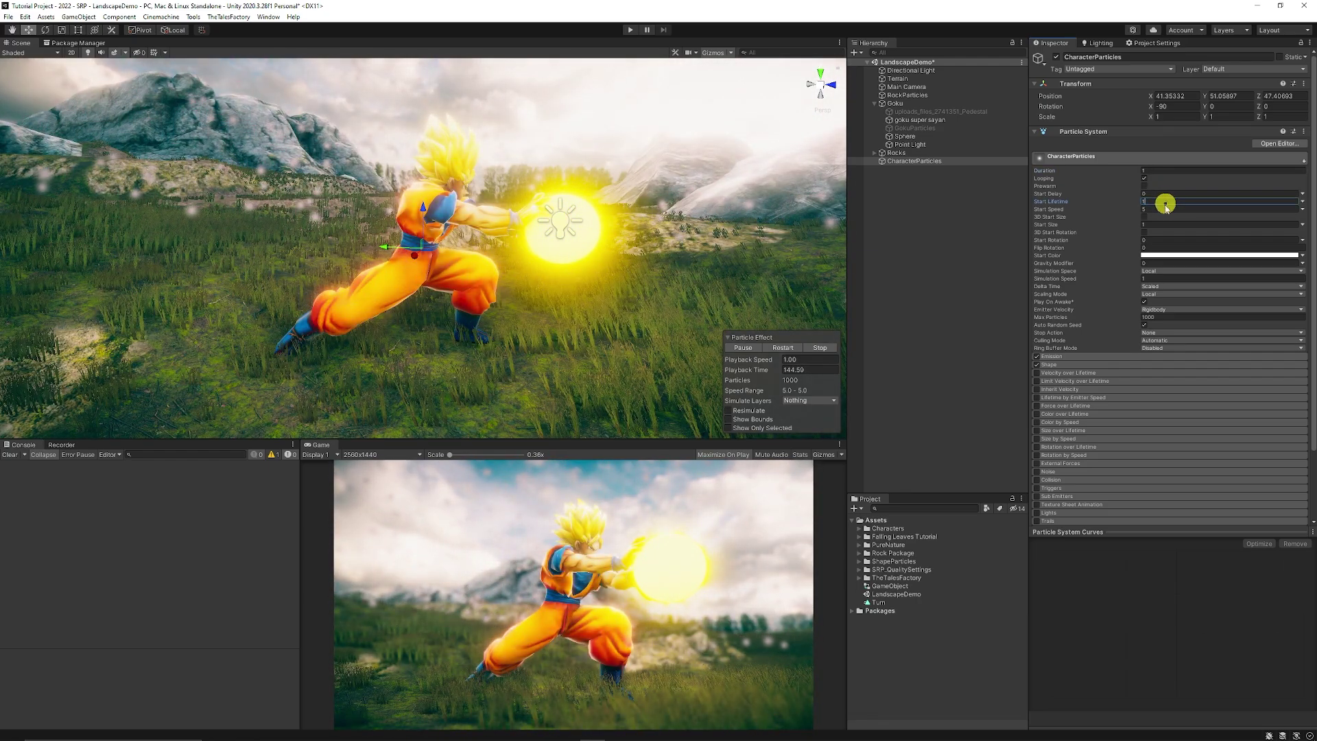
{"action": "type", "text": "1"}
{"action": "left_click", "coordinate": [1164, 209]}
{"action": "type", "text": "0"}
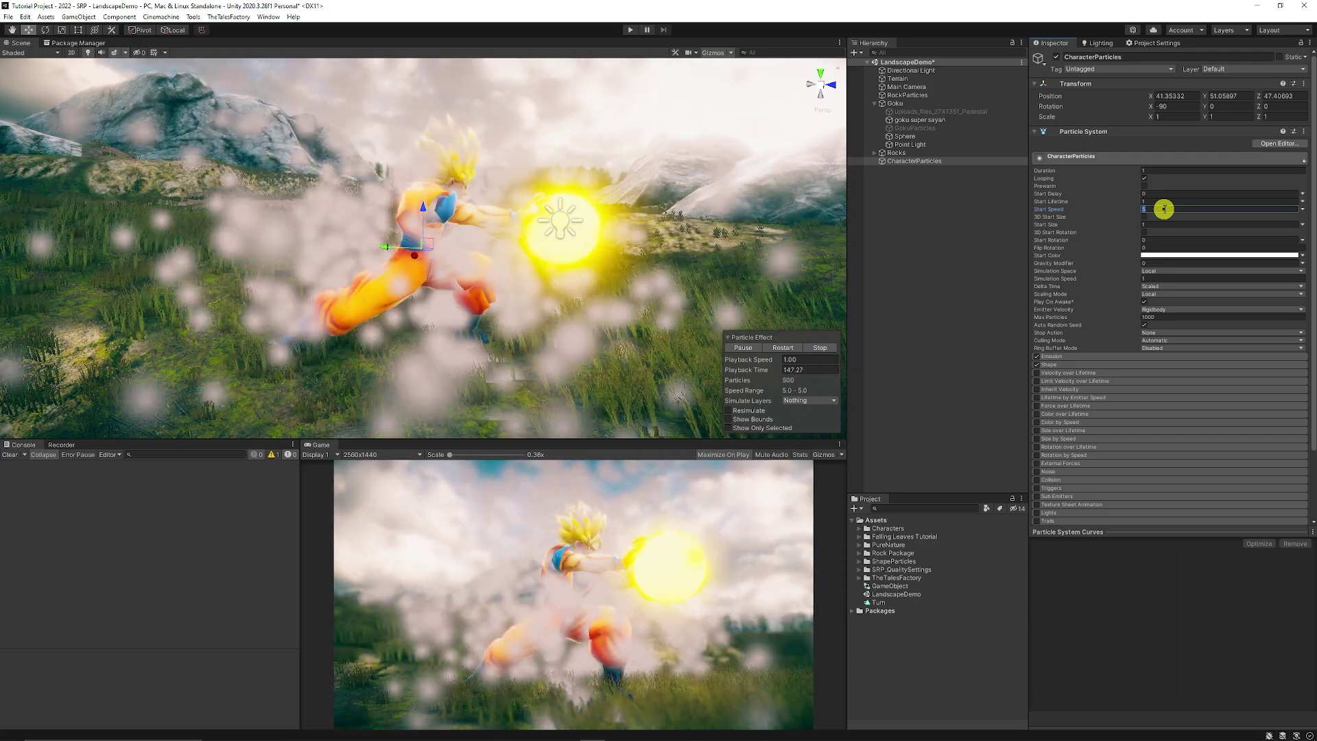
{"action": "left_click_drag", "start_coordinate": [521, 288], "coordinate": [494, 244], "text": "alt"}
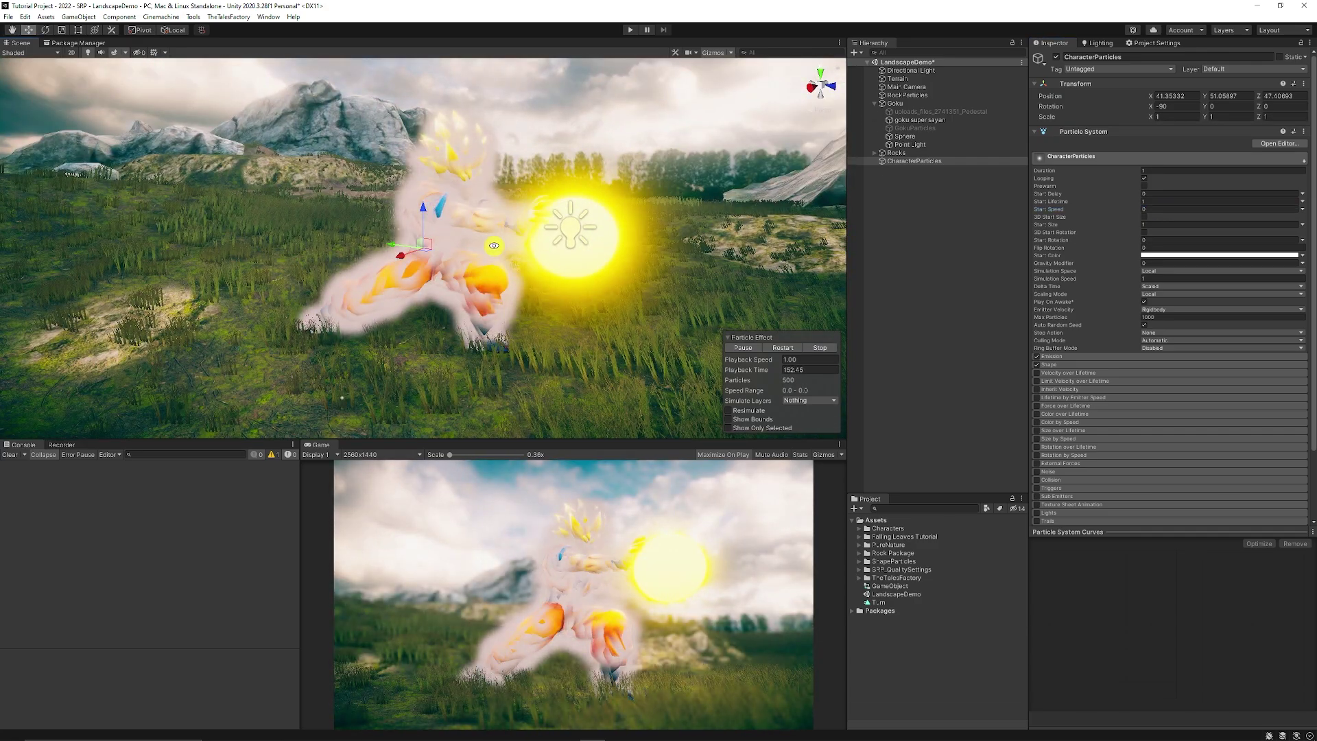
Set the particles' Start Color to yellow
{"action": "left_click", "coordinate": [1219, 255]}
{"action": "left_click_drag", "start_coordinate": [1234, 308], "coordinate": [1252, 322]}
{"action": "left_click", "coordinate": [1179, 332]}
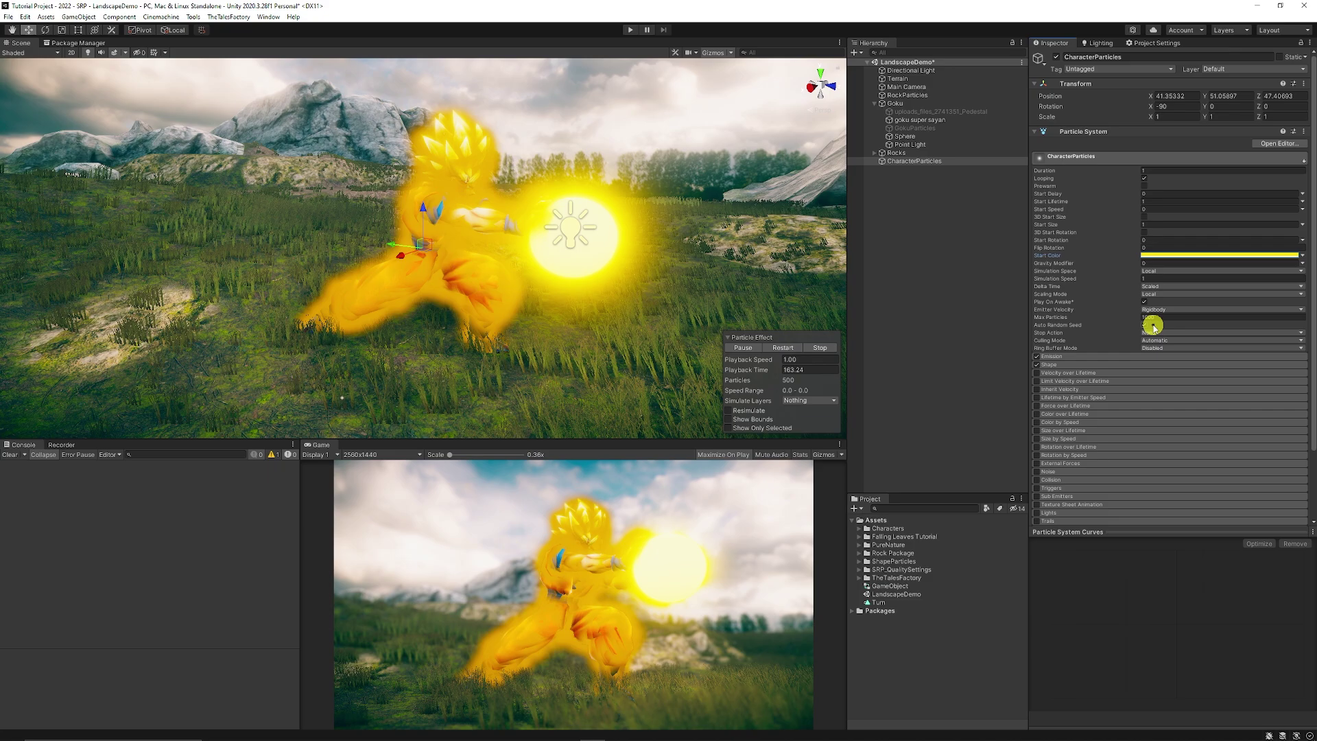
{"action": "left_click", "coordinate": [1096, 156]}
Assign the Particle material to the renderer and lower its HDR colour intensity
{"action": "left_click", "coordinate": [1301, 377]}
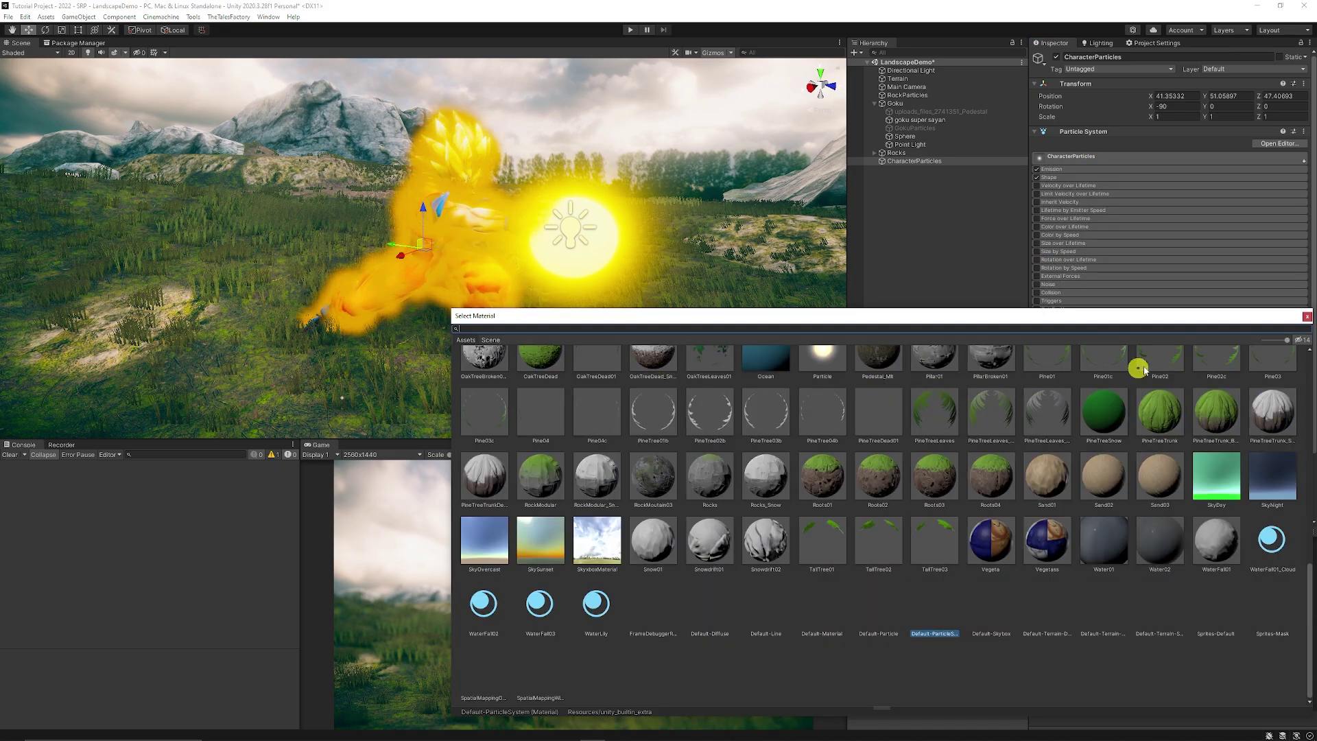
{"action": "double_click", "coordinate": [977, 559]}
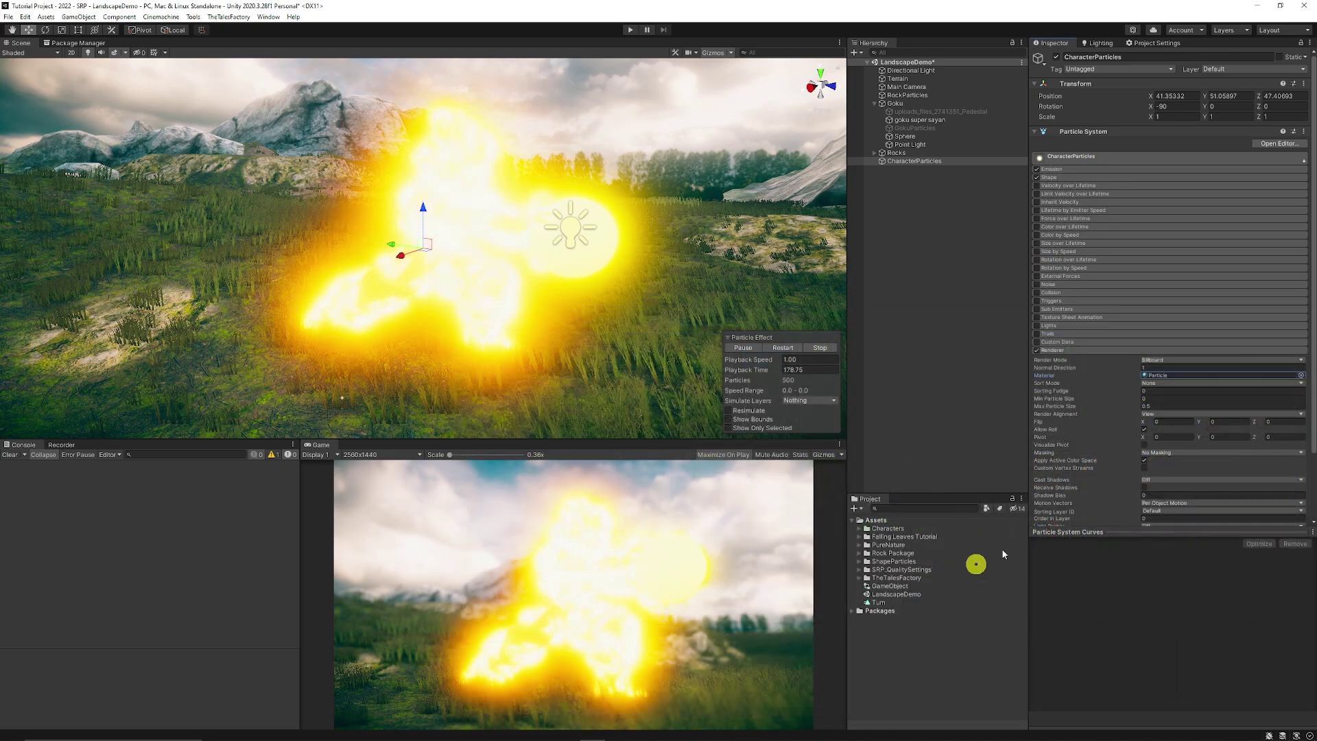
{"action": "left_click", "coordinate": [1166, 374]}
{"action": "left_click", "coordinate": [895, 602]}
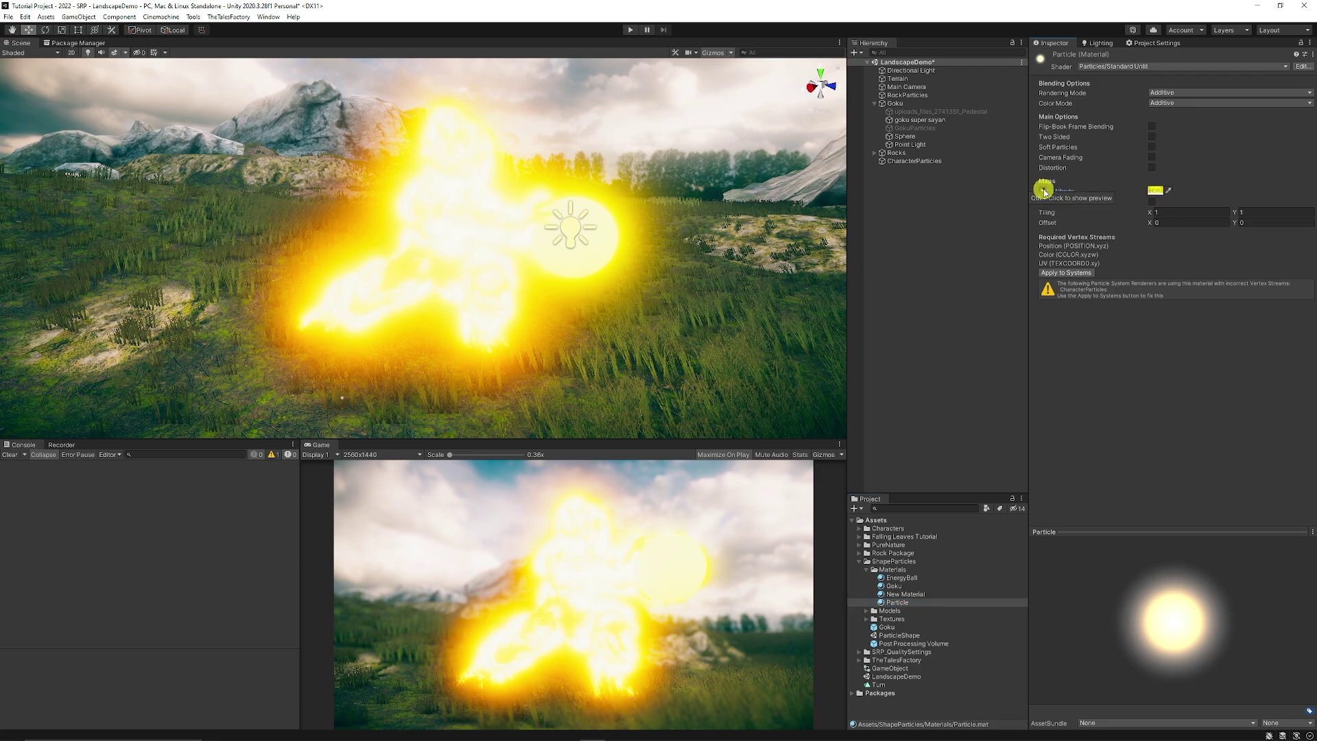
{"action": "left_click", "coordinate": [1245, 295]}
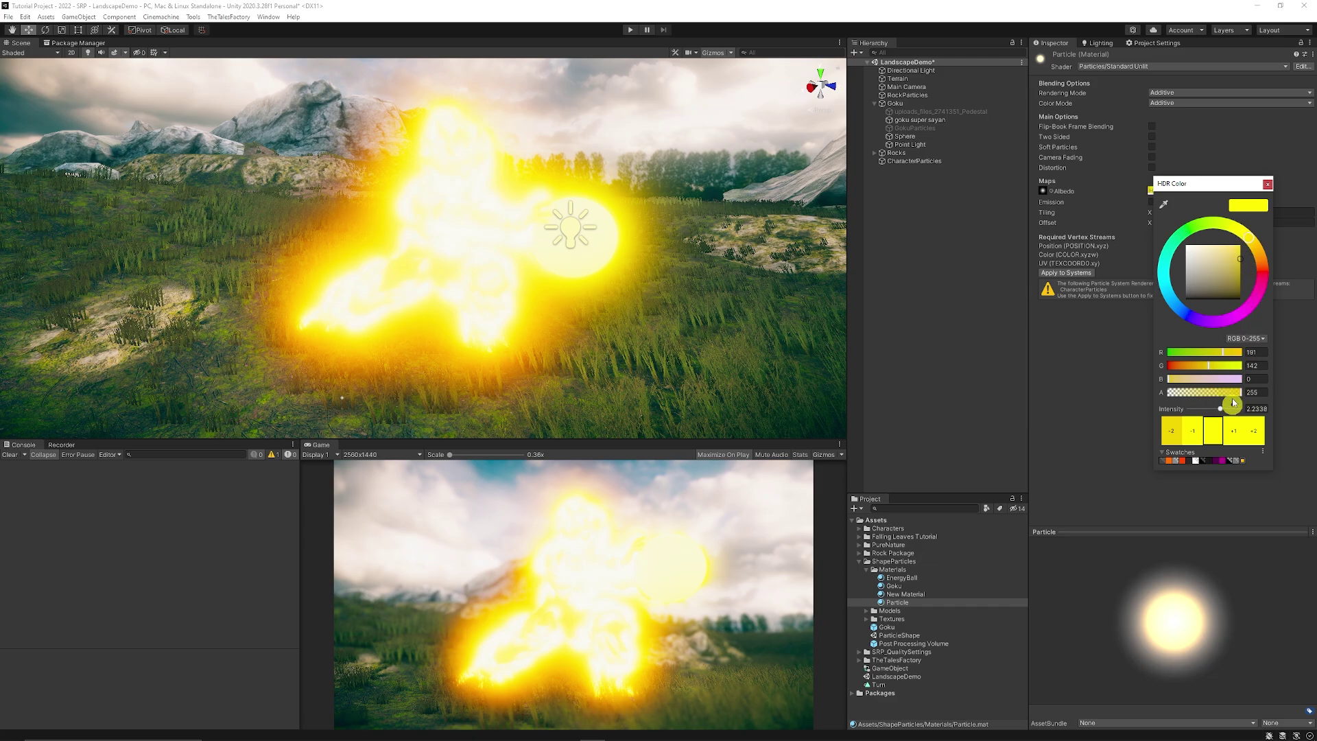
{"action": "mouse_move", "coordinate": [1226, 412]}
{"action": "left_mouse_down"}
{"action": "mouse_move", "coordinate": [1204, 412]}
{"action": "mouse_move", "coordinate": [1216, 414]}
{"action": "left_mouse_up"}
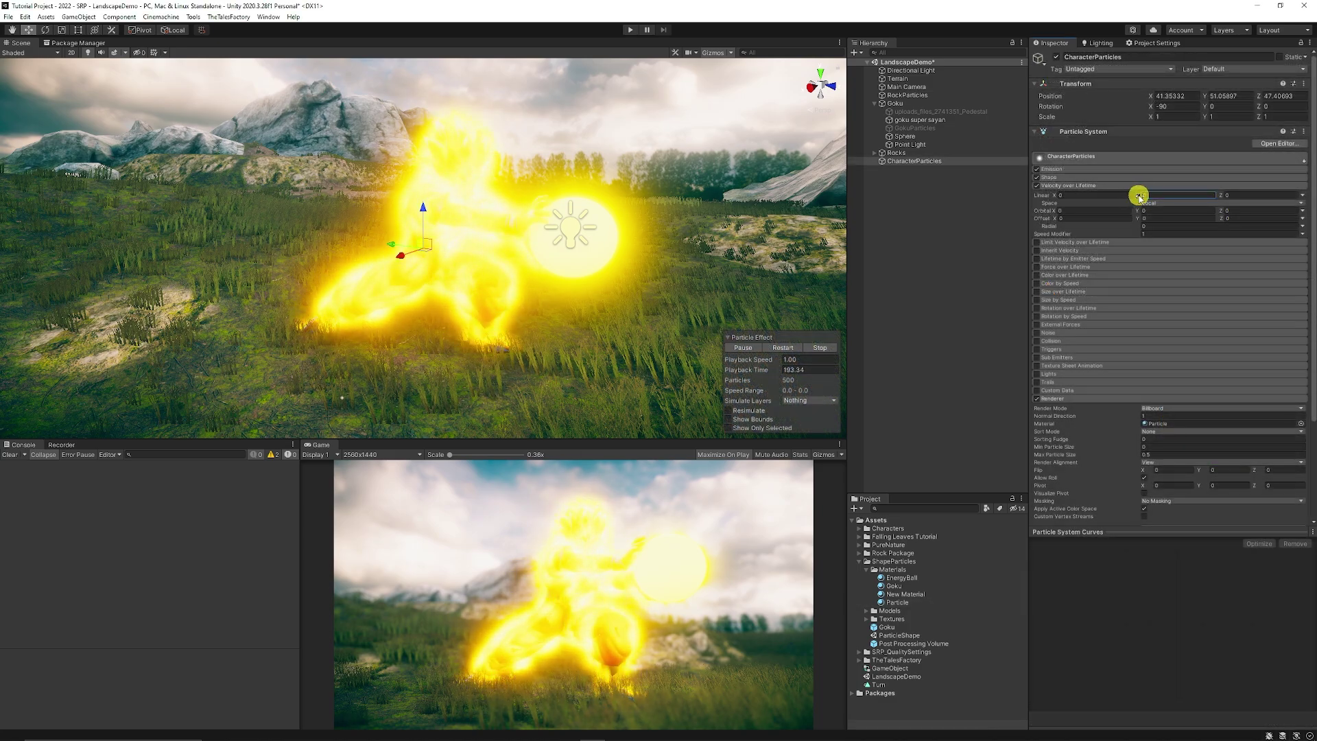
Set Velocity over Lifetime Linear Y to 1.72 so particles rise
{"action": "left_click_drag", "start_coordinate": [1144, 196], "coordinate": [1168, 196]}
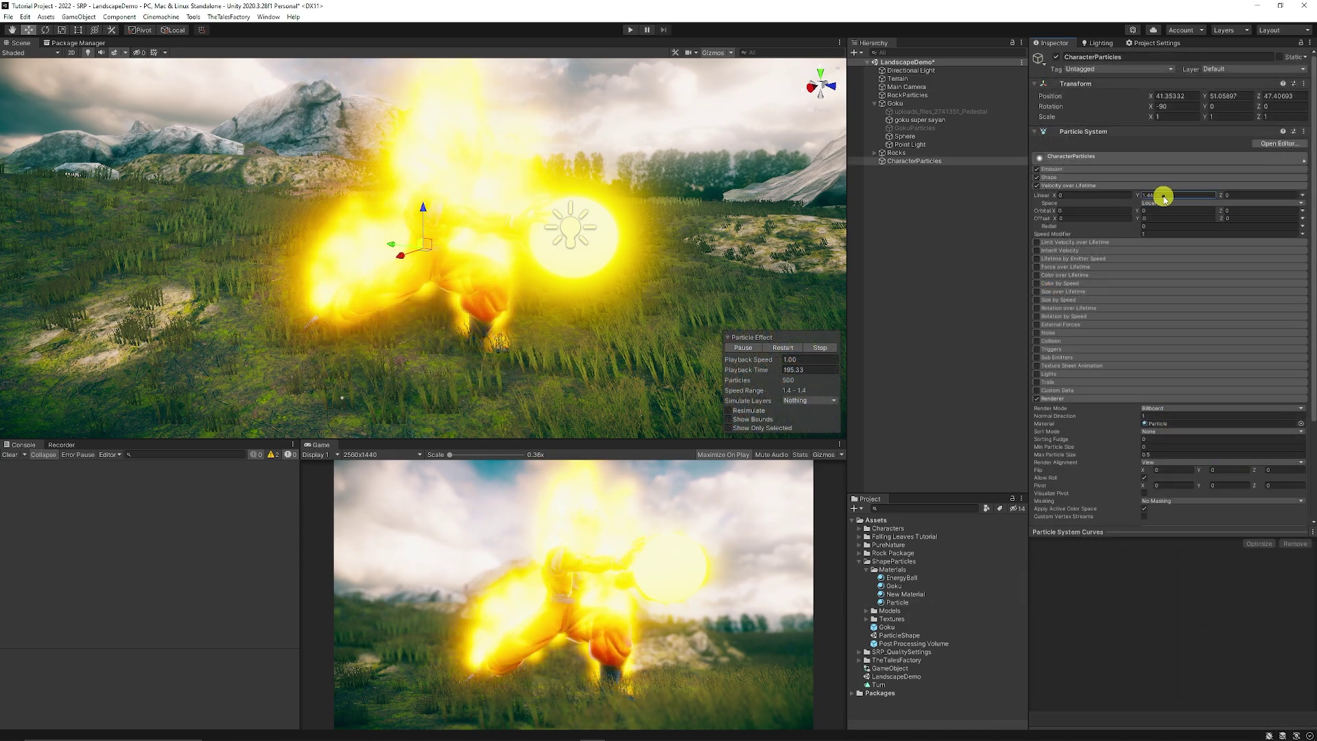
{"action": "left_click_drag", "start_coordinate": [342, 397], "coordinate": [379, 430], "text": "alt"}
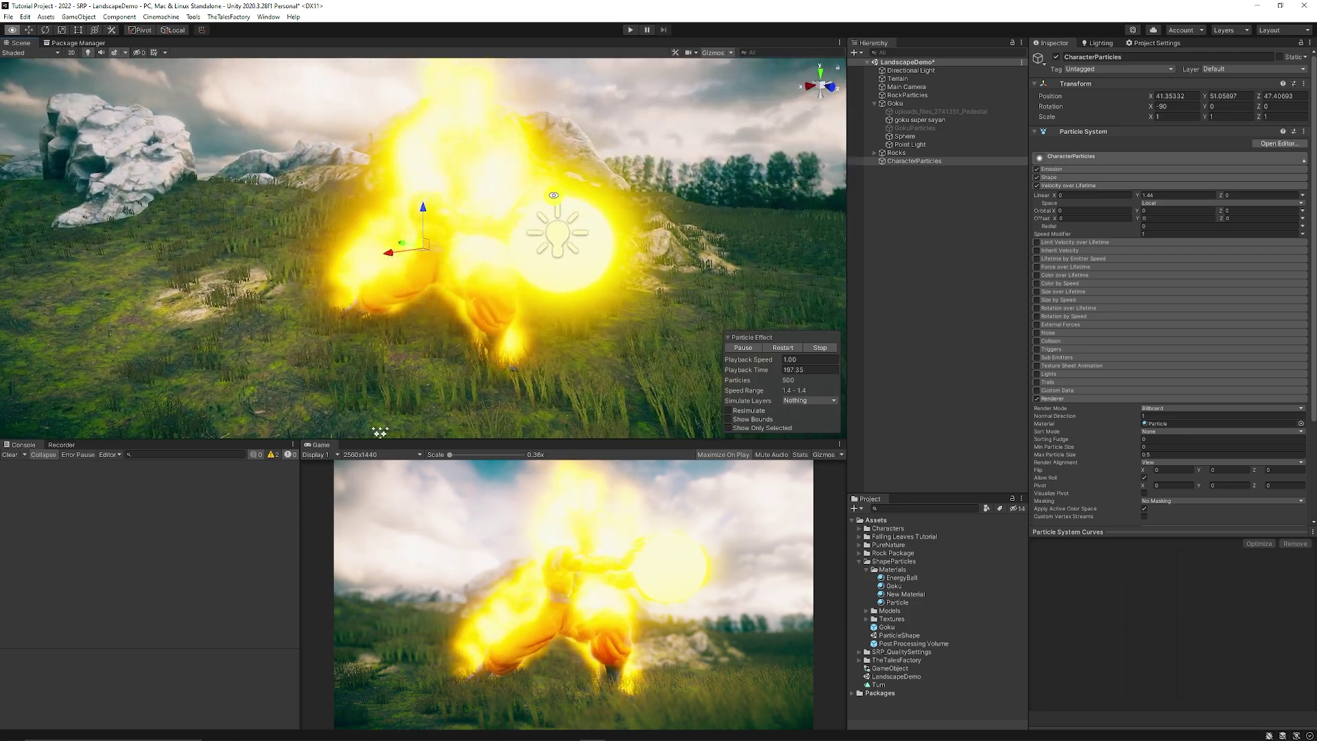
{"action": "left_click", "coordinate": [1094, 187]}
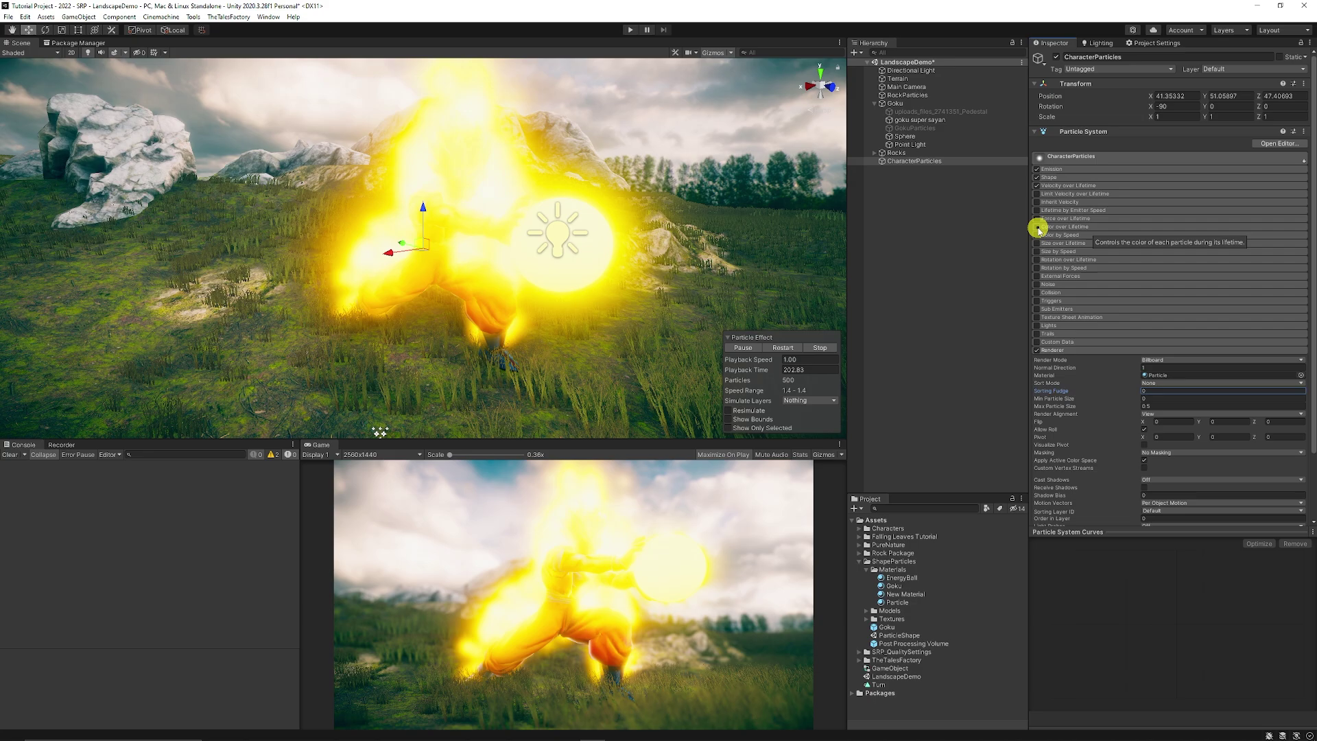
Enable Color over Lifetime with a gradient fading alpha to zero
{"action": "left_click", "coordinate": [1063, 228]}
{"action": "left_click", "coordinate": [1144, 236]}
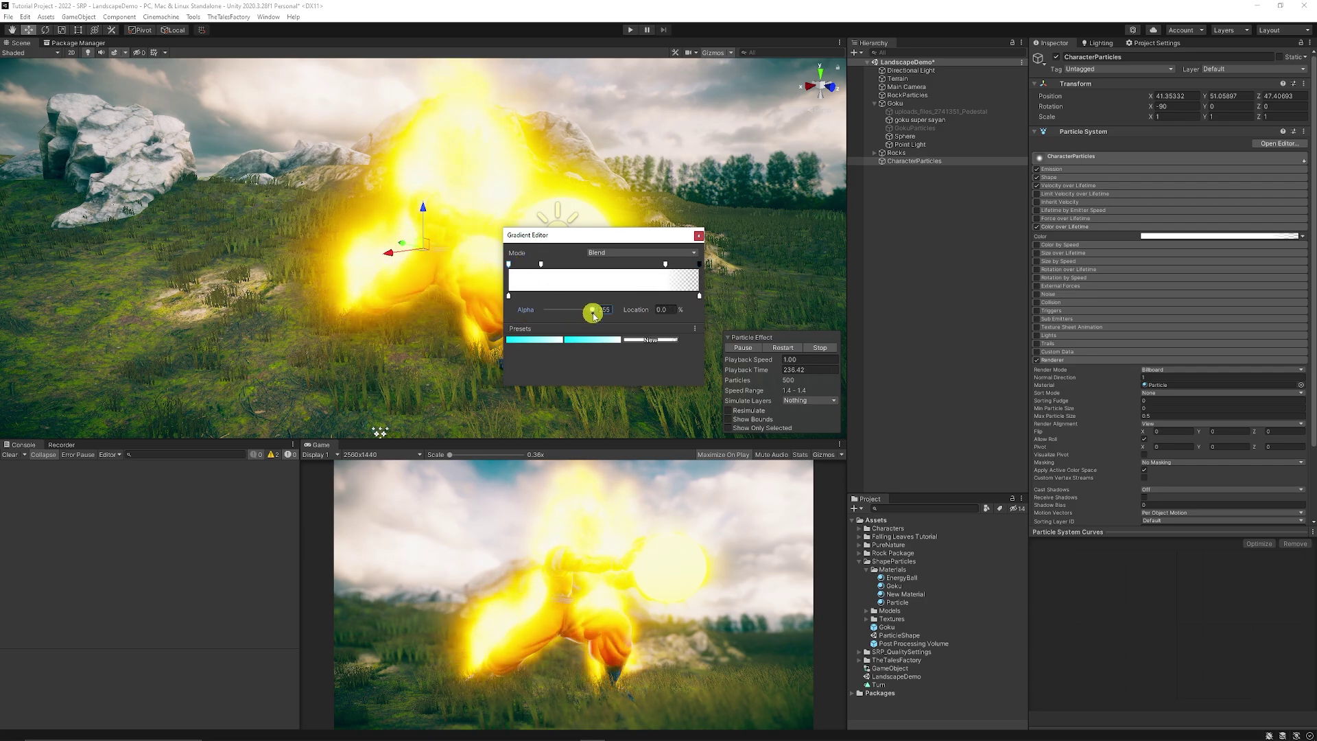
{"action": "left_click", "coordinate": [699, 235]}
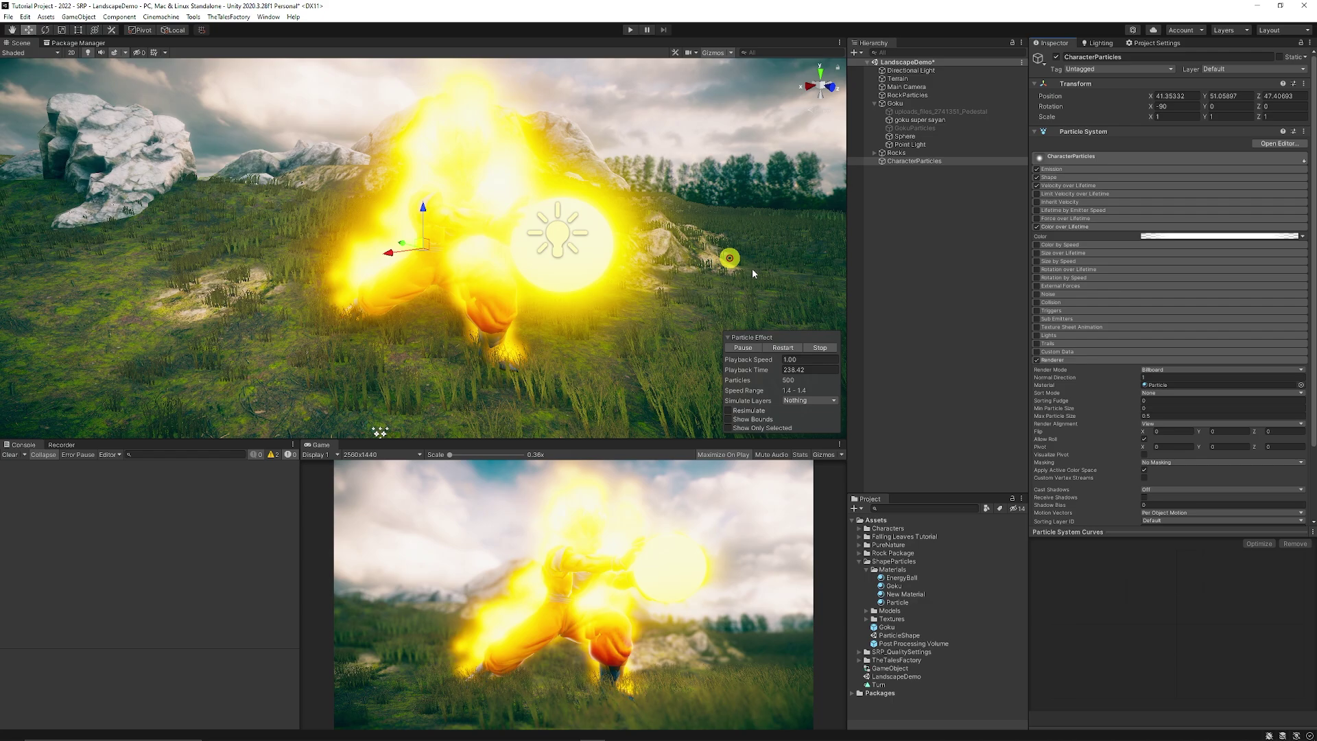
{"action": "left_click", "coordinate": [1085, 229]}
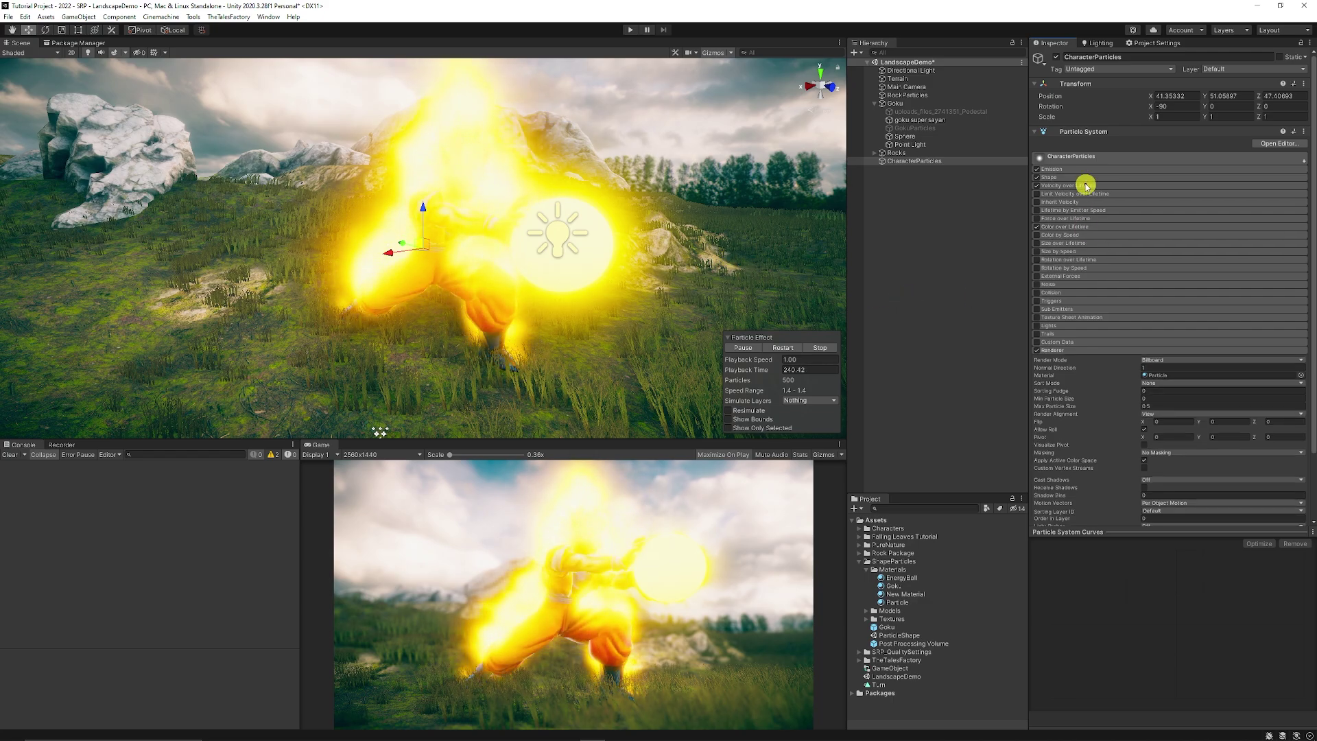
Reduce the CharacterParticles Start Size
{"action": "left_click", "coordinate": [1070, 156]}
{"action": "left_click", "coordinate": [1138, 227]}
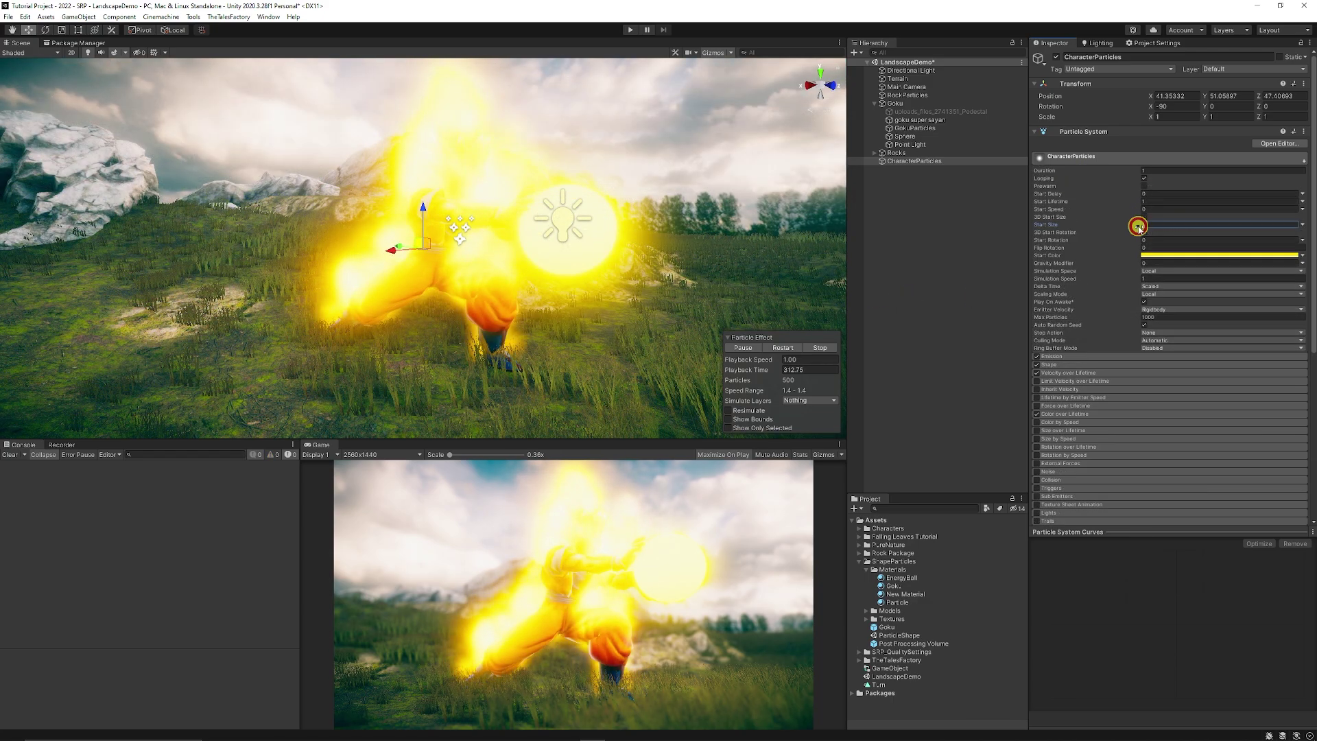
{"action": "left_click_drag", "start_coordinate": [1118, 229], "coordinate": [1108, 229]}
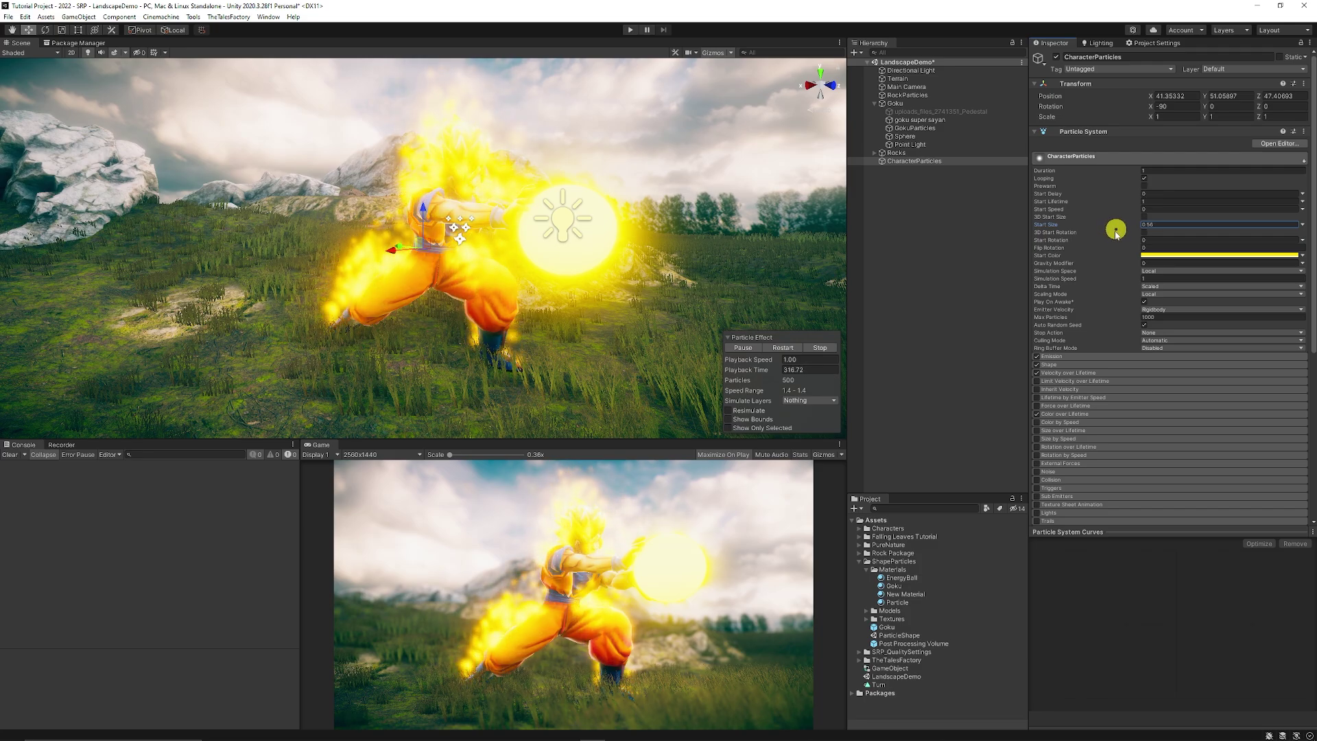
{"action": "left_click", "coordinate": [1095, 158]}
{"action": "left_click", "coordinate": [1095, 158]}
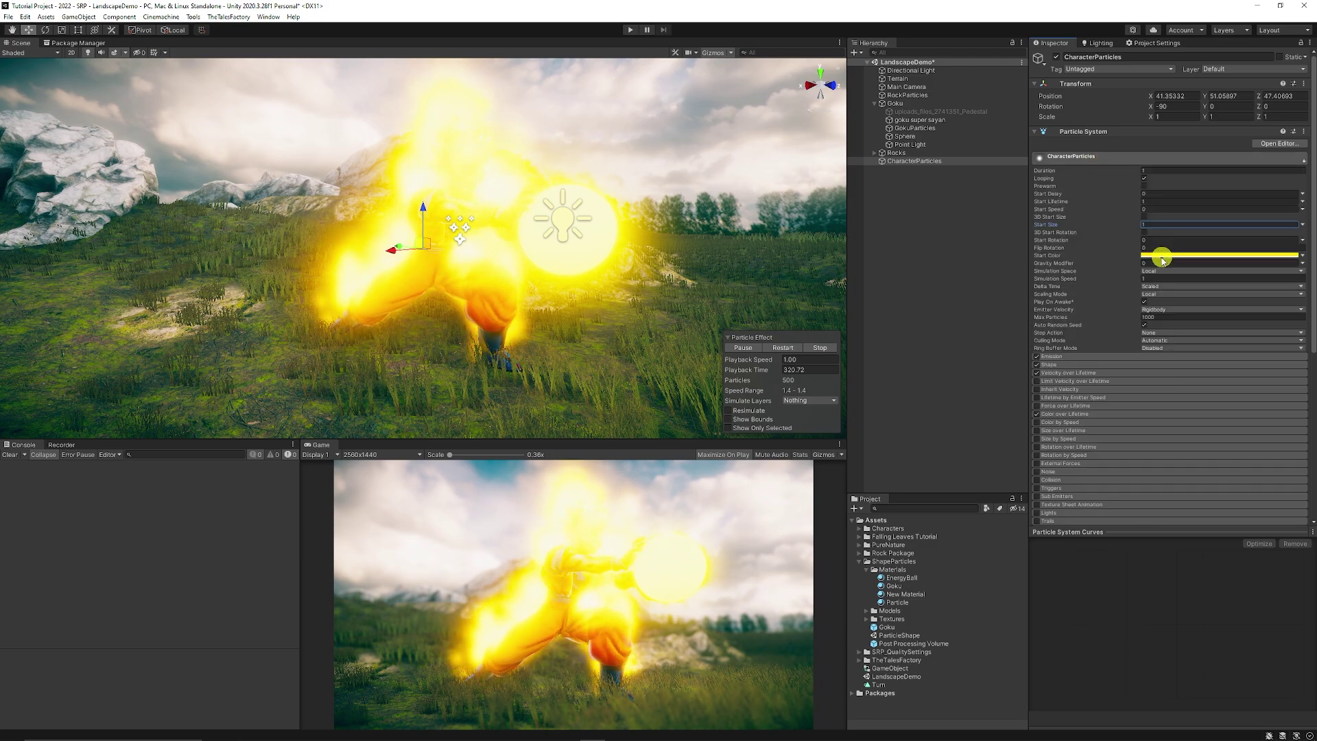
Lower the Start Color alpha to make the glow fainter, then enter Play mode
{"action": "left_click", "coordinate": [1159, 256]}
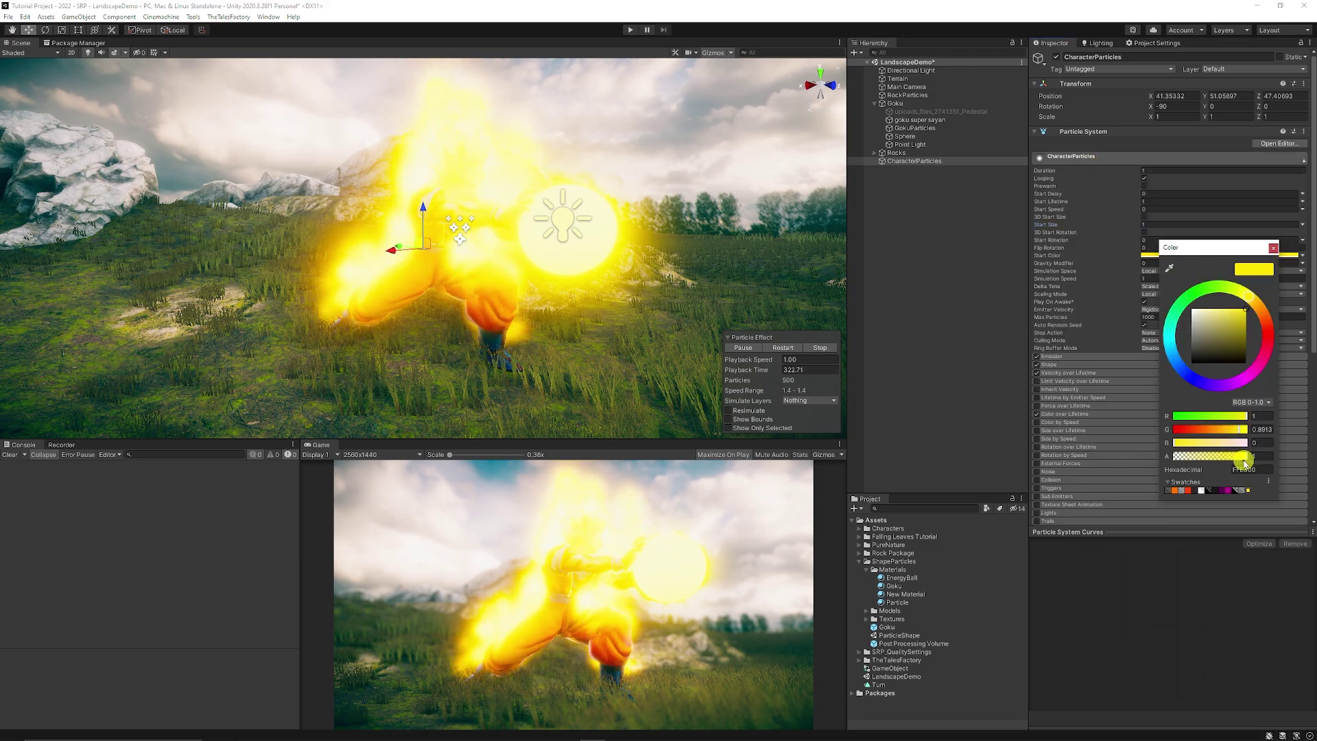
{"action": "left_click_drag", "start_coordinate": [1181, 461], "coordinate": [1178, 462]}
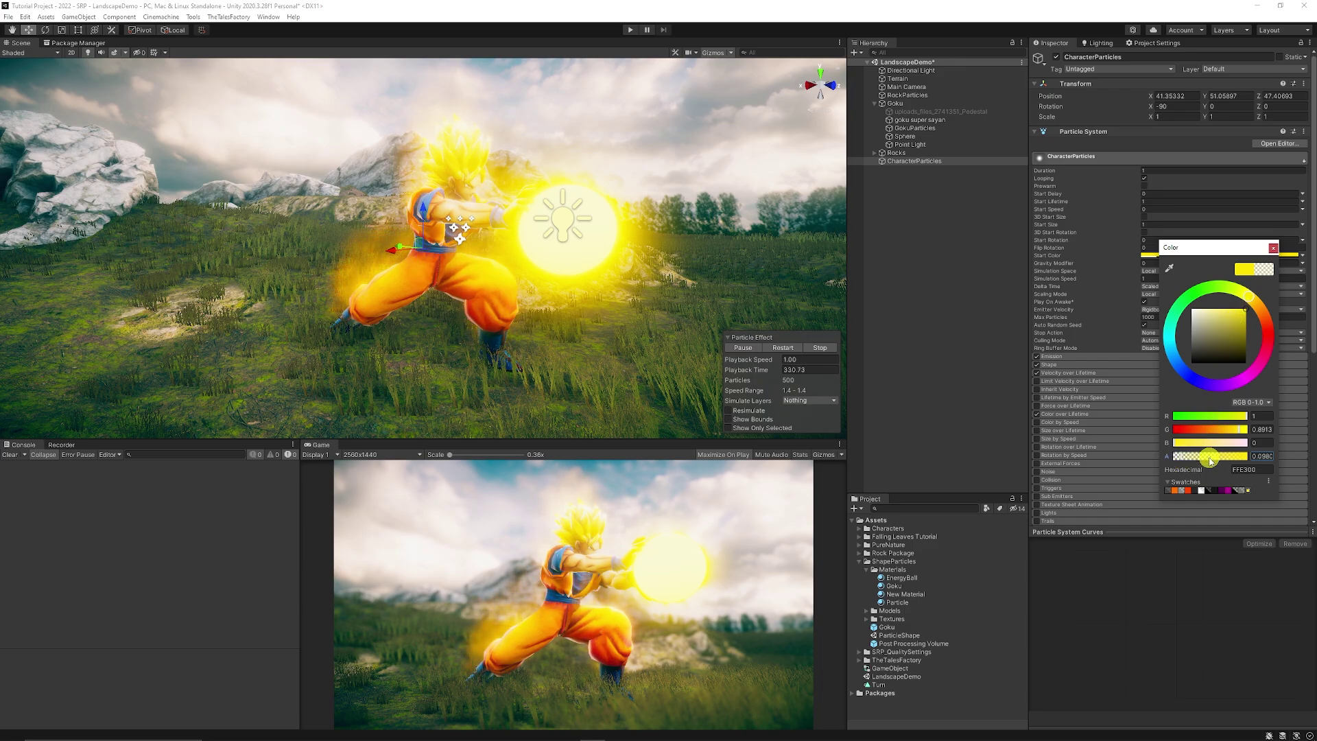
{"action": "left_click_drag", "start_coordinate": [1213, 458], "coordinate": [1205, 459]}
{"action": "left_click", "coordinate": [630, 30]}
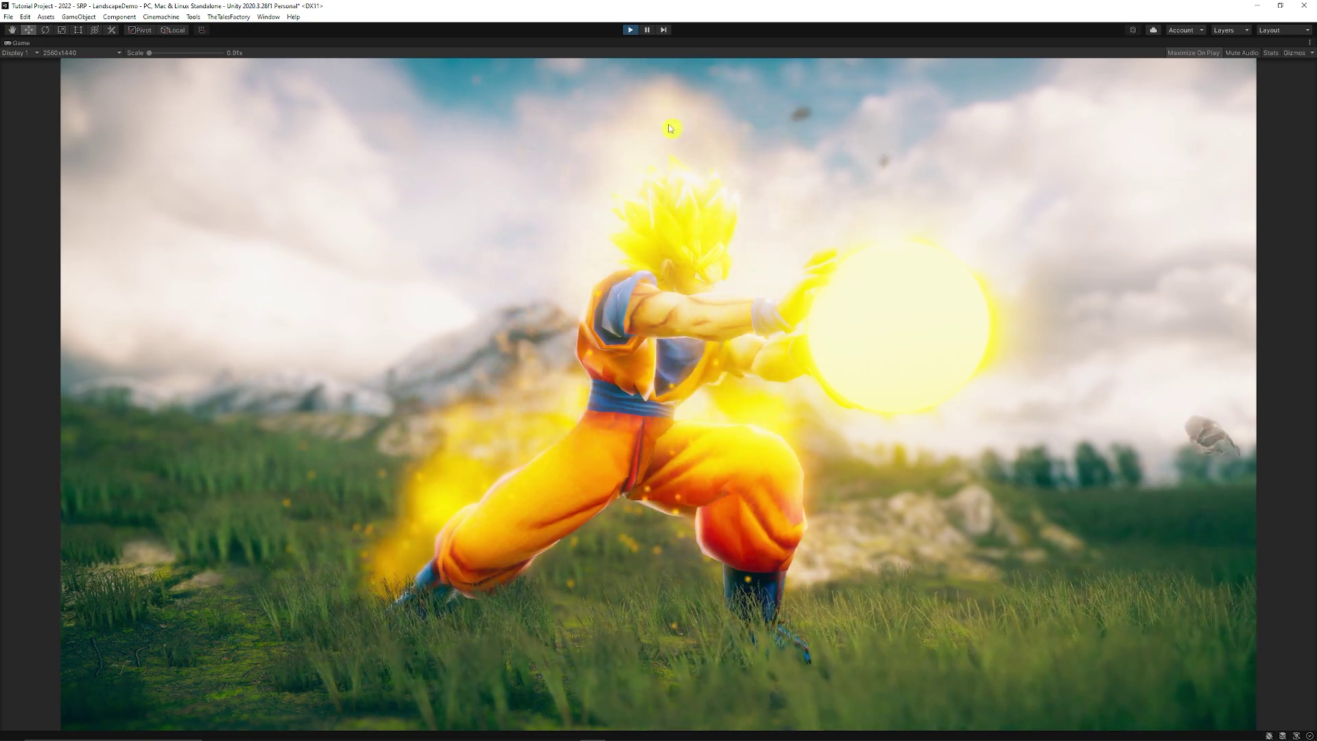
Exit Play mode to stop the preview
{"action": "left_click", "coordinate": [630, 31]}
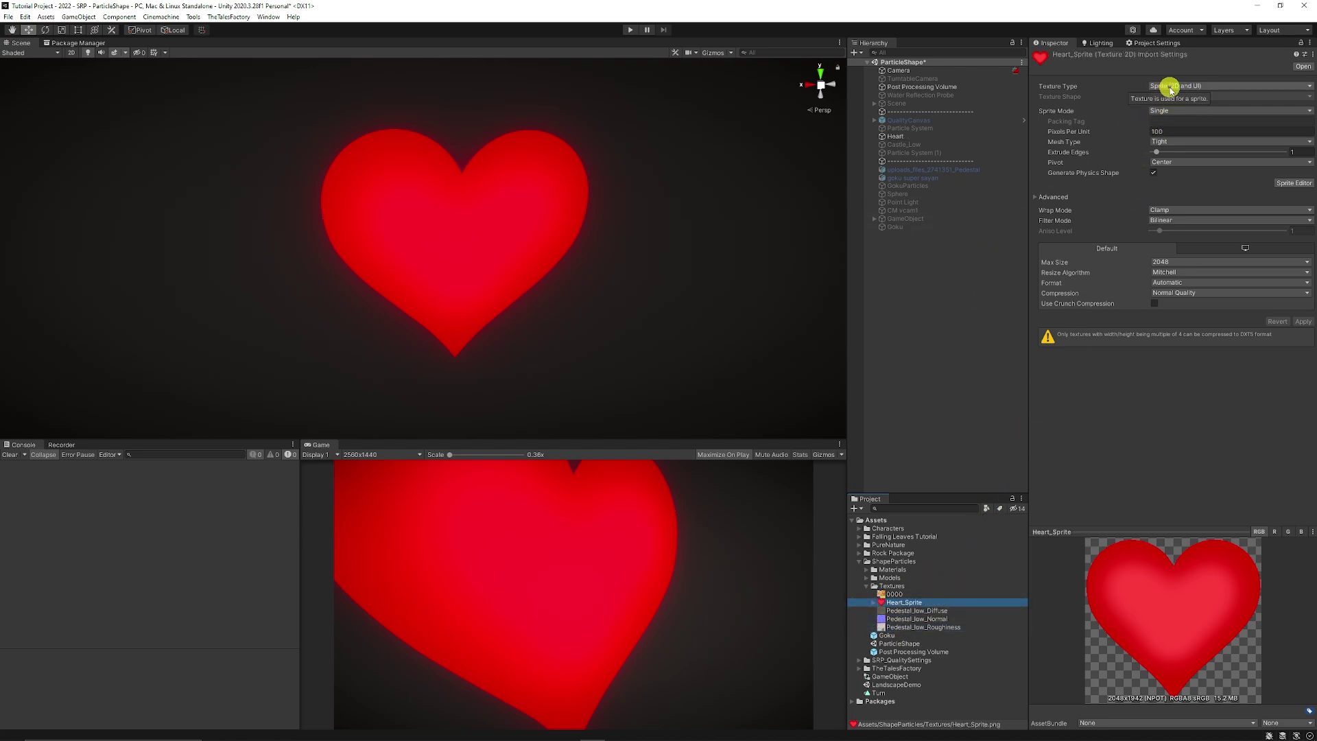
Select the Heart object and add a new particle system to the scene
{"action": "left_click", "coordinate": [898, 136]}
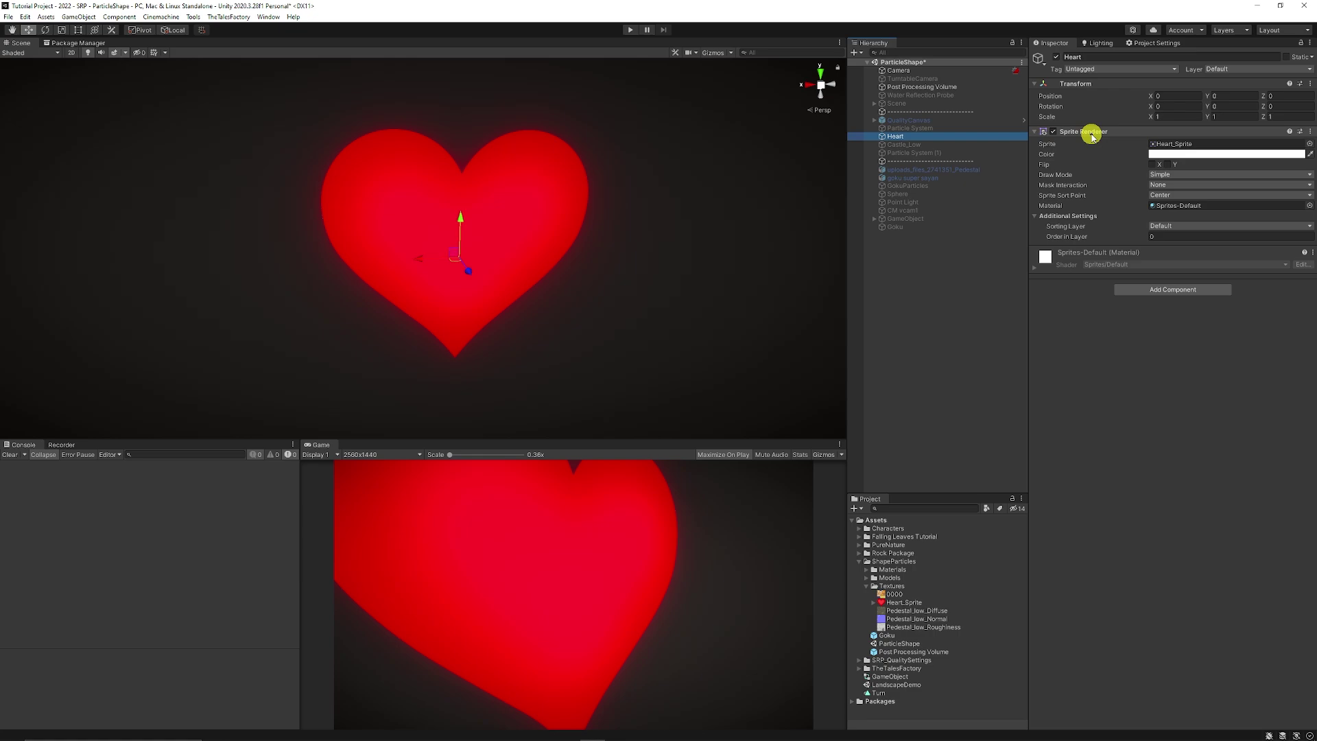
{"action": "mouse_move", "coordinate": [416, 261]}
{"action": "left_mouse_down"}
{"action": "mouse_move", "coordinate": [298, 262]}
{"action": "mouse_move", "coordinate": [416, 269]}
{"action": "mouse_move", "coordinate": [299, 260]}
{"action": "mouse_move", "coordinate": [356, 271]}
{"action": "mouse_move", "coordinate": [408, 256]}
{"action": "left_mouse_up"}
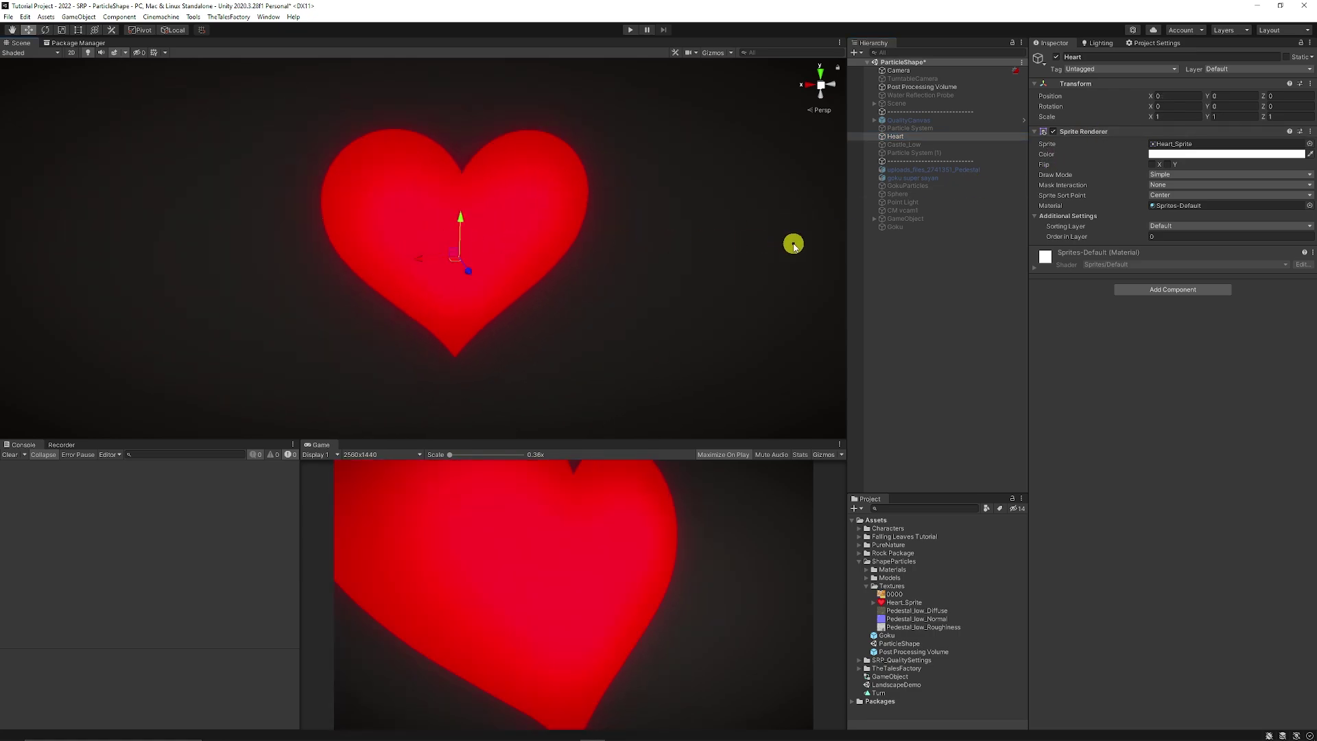
{"action": "right_click", "coordinate": [943, 263]}
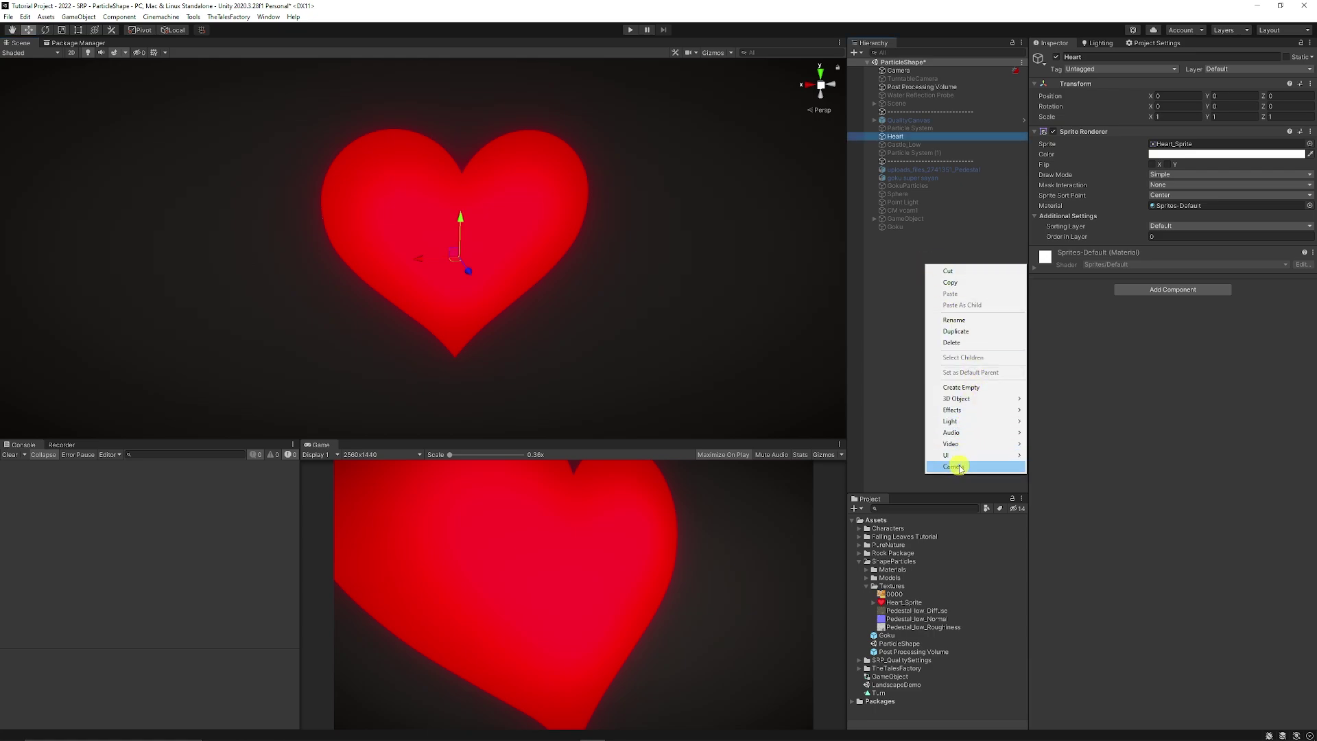
{"action": "mouse_move", "coordinate": [988, 418]}
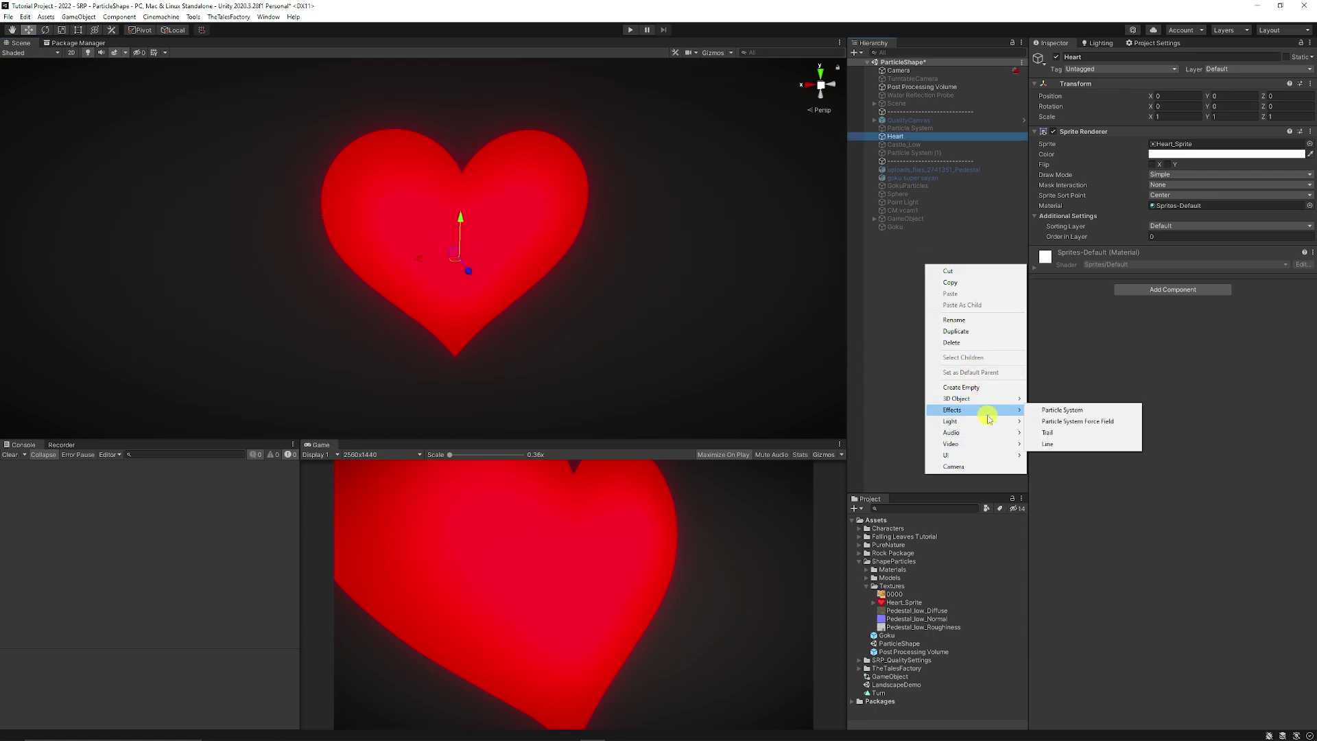
{"action": "left_click", "coordinate": [1062, 410]}
{"action": "left_click", "coordinate": [928, 249]}
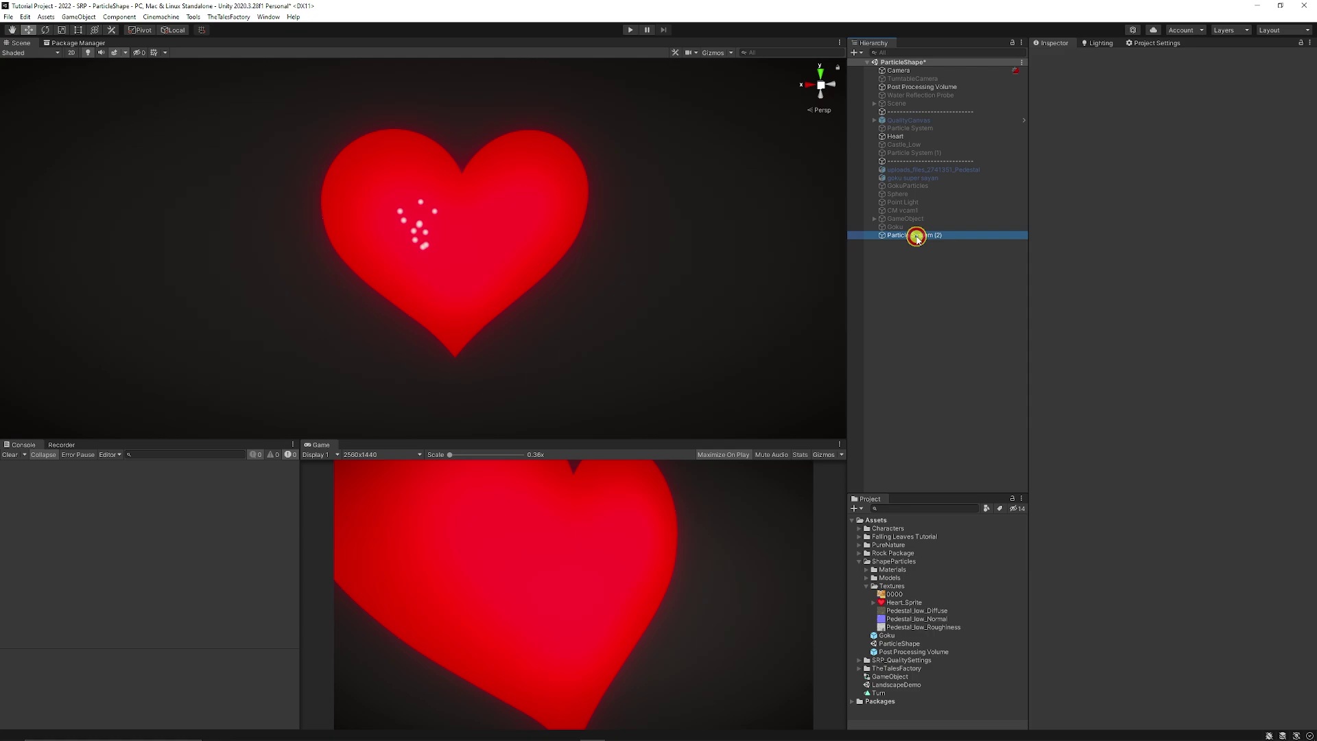
Parent the new particle system under Heart and rename it Heart_Particles
{"action": "left_click_drag", "start_coordinate": [917, 140], "coordinate": [916, 141]}
{"action": "key", "text": "F2"}
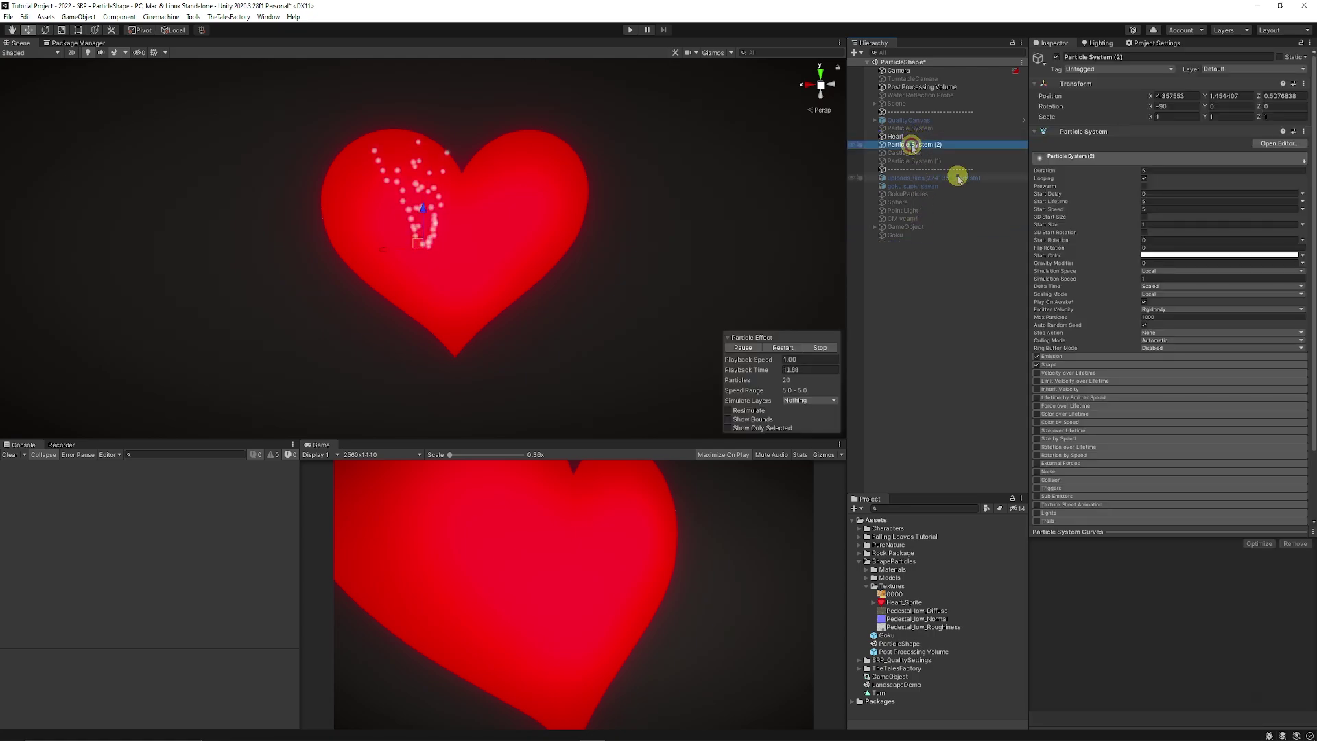
{"action": "type", "text": "Heart_Particles"}
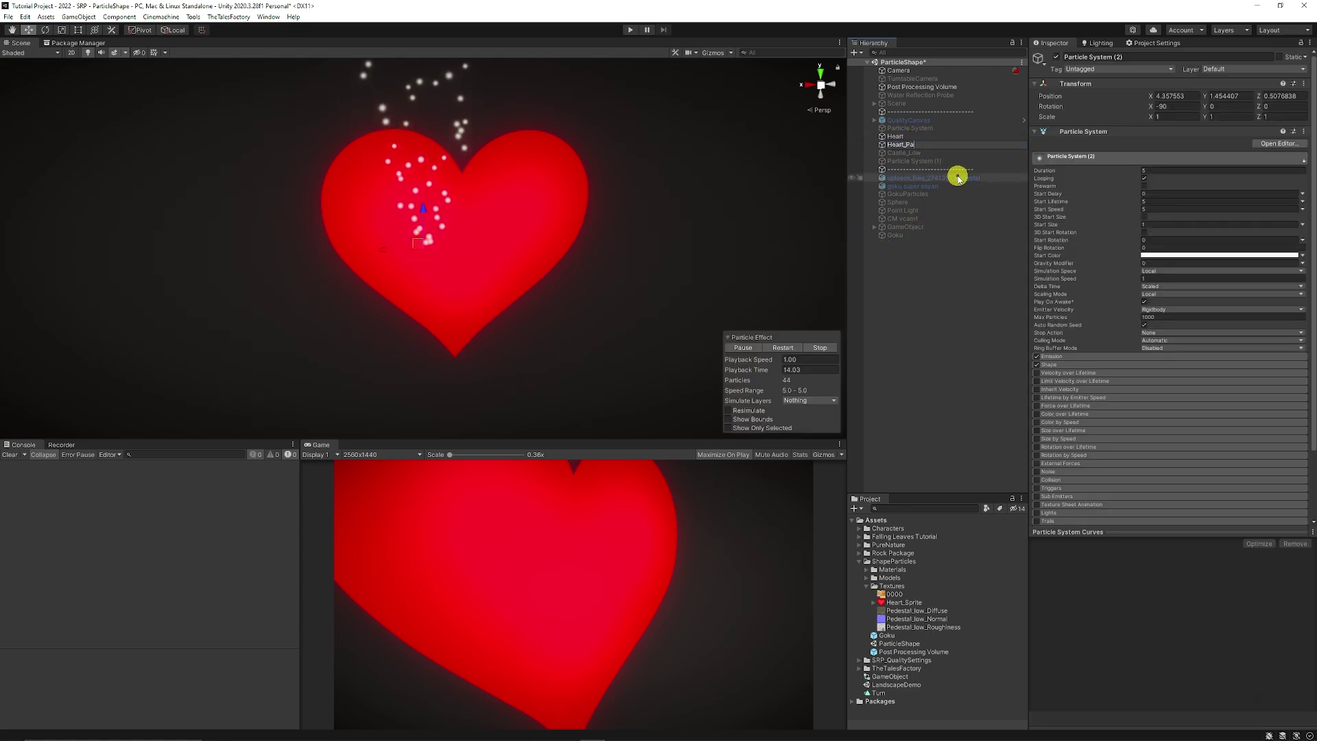
{"action": "key", "text": "Return"}
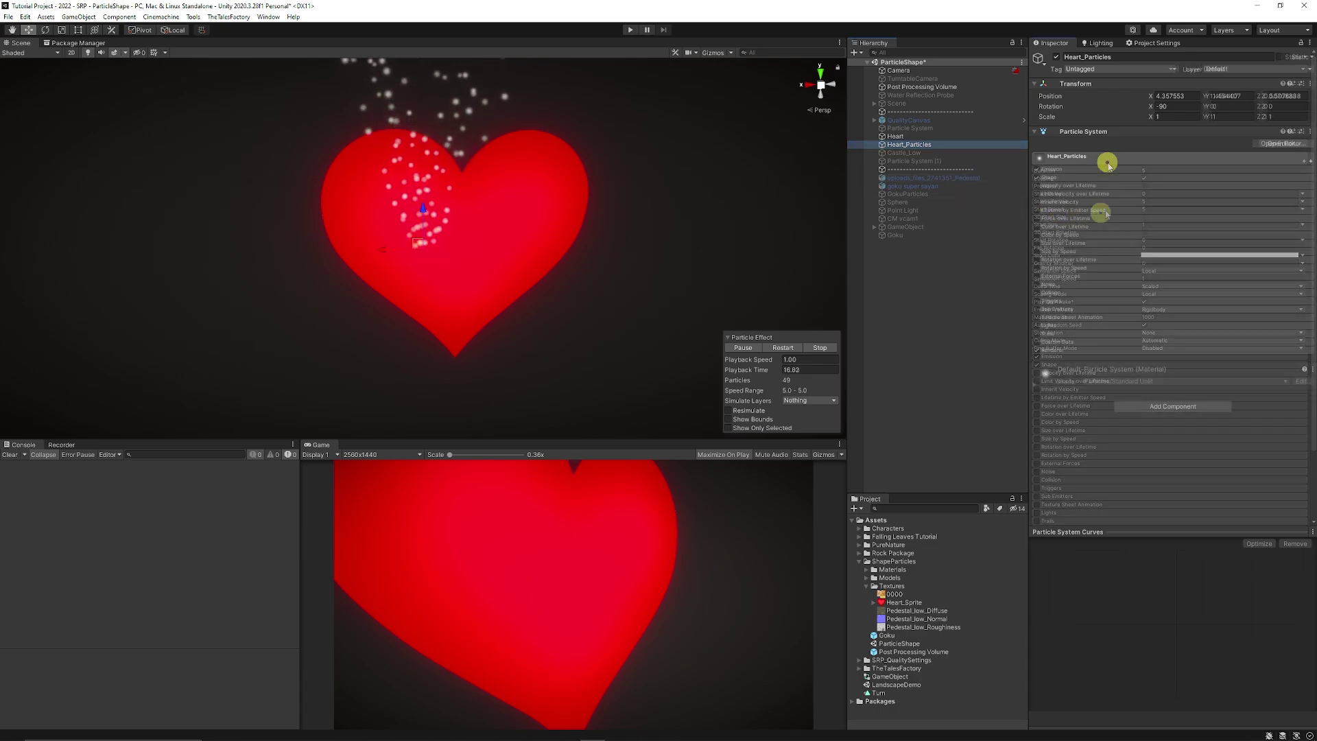
Set the Shape module to Sprite Renderer using the Heart sprite
{"action": "left_click", "coordinate": [1105, 157]}
{"action": "left_click", "coordinate": [1076, 177]}
{"action": "left_click", "coordinate": [1164, 187]}
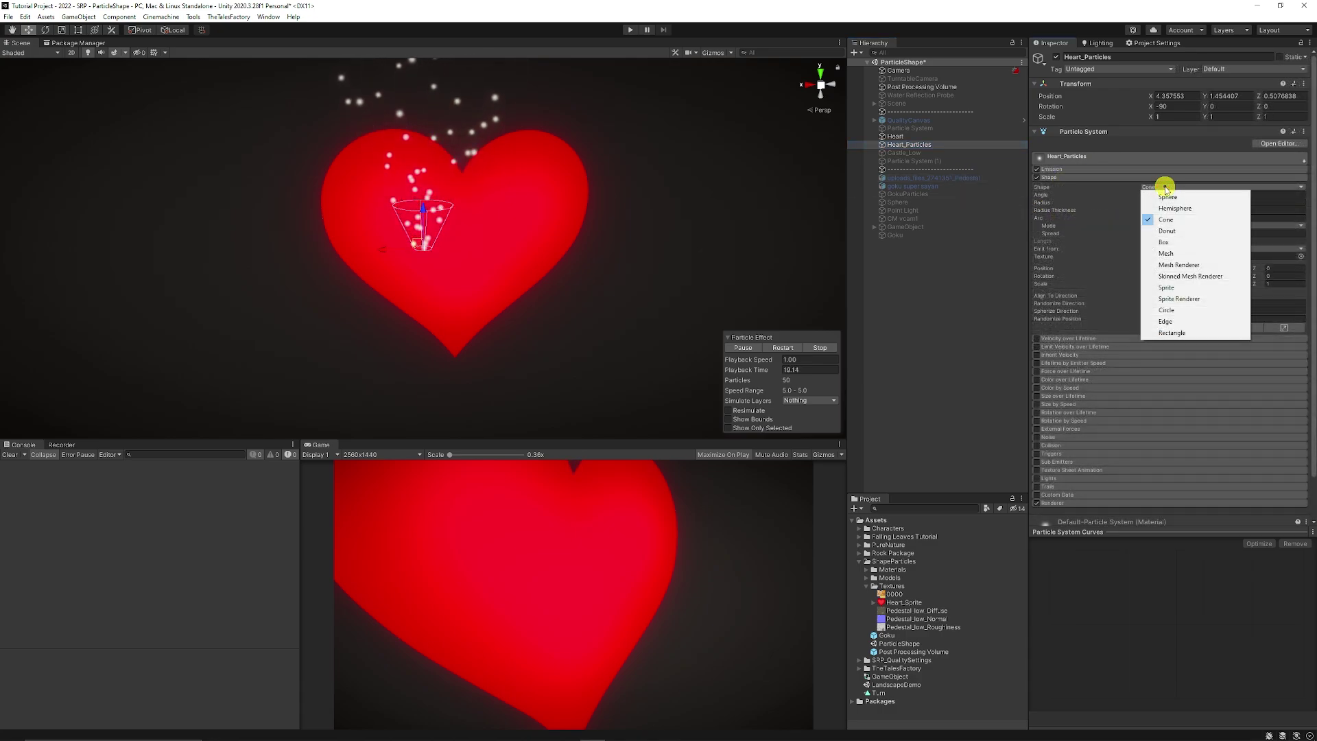
{"action": "left_click", "coordinate": [1179, 298]}
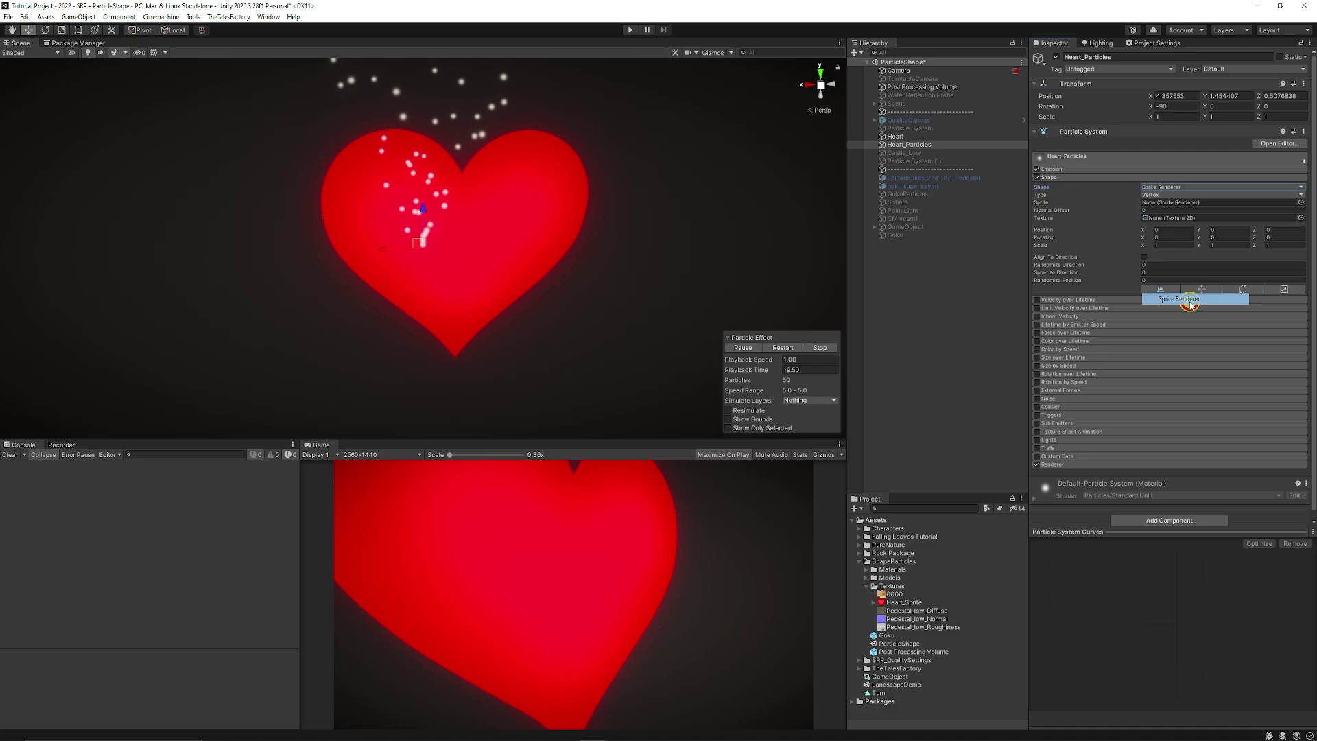
{"action": "left_click_drag", "start_coordinate": [898, 136], "coordinate": [1169, 202]}
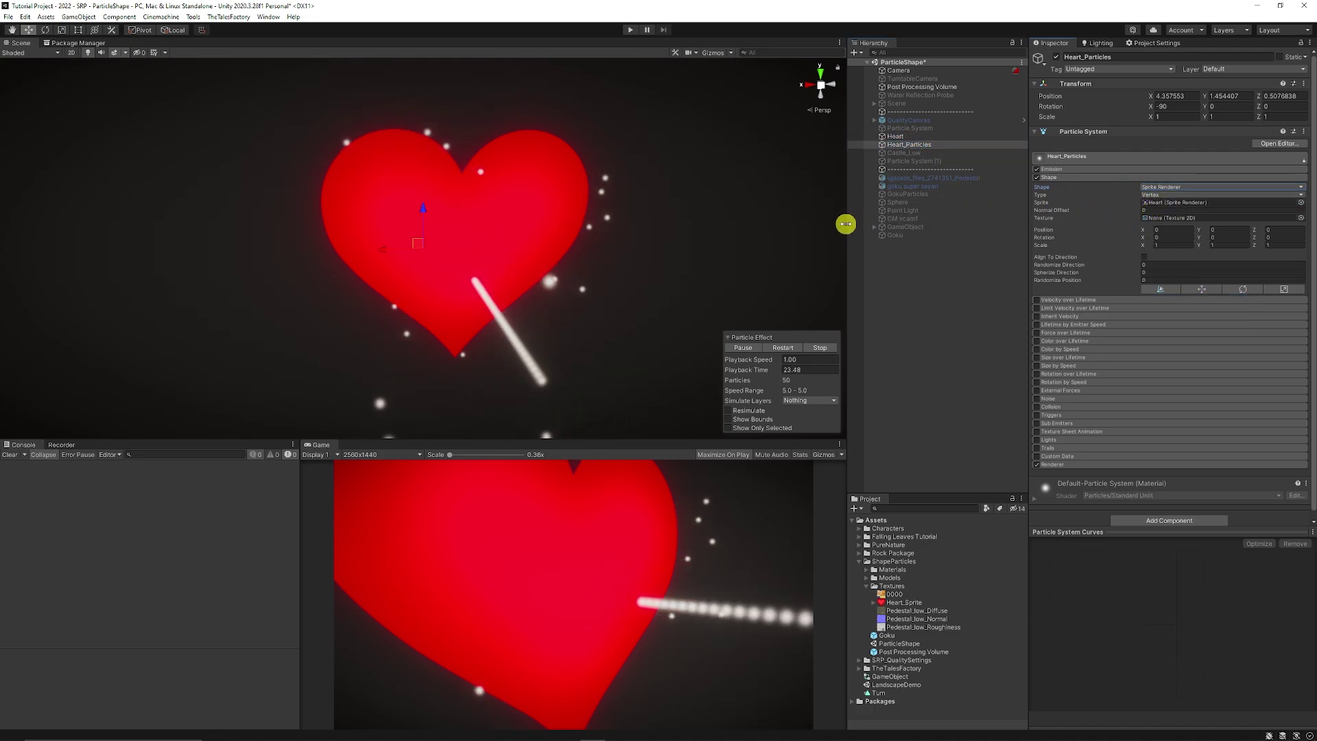
Set Shape Type to Triangle, and Duration, Start Lifetime and Start Speed to 1
{"action": "left_click", "coordinate": [1164, 195]}
{"action": "left_click", "coordinate": [1164, 226]}
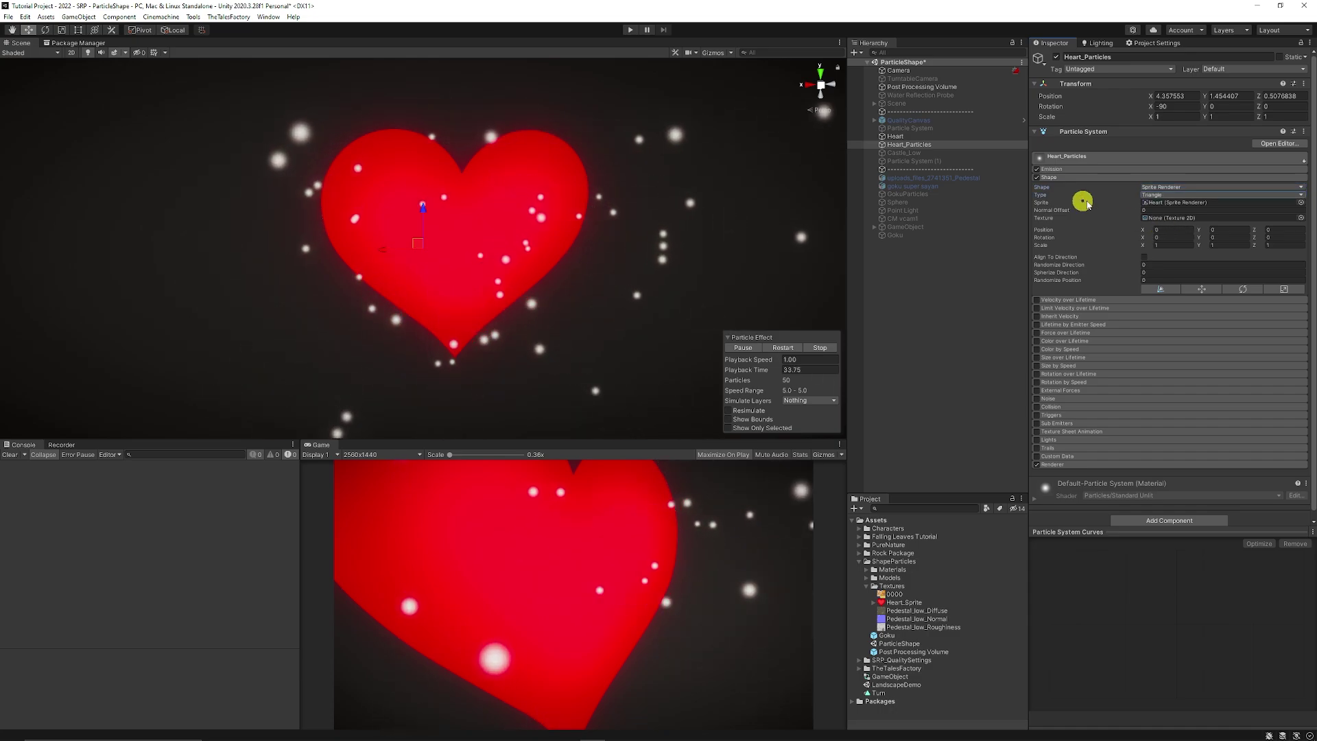
{"action": "left_click", "coordinate": [1112, 159]}
{"action": "left_click", "coordinate": [1163, 167]}
{"action": "type", "text": "1"}
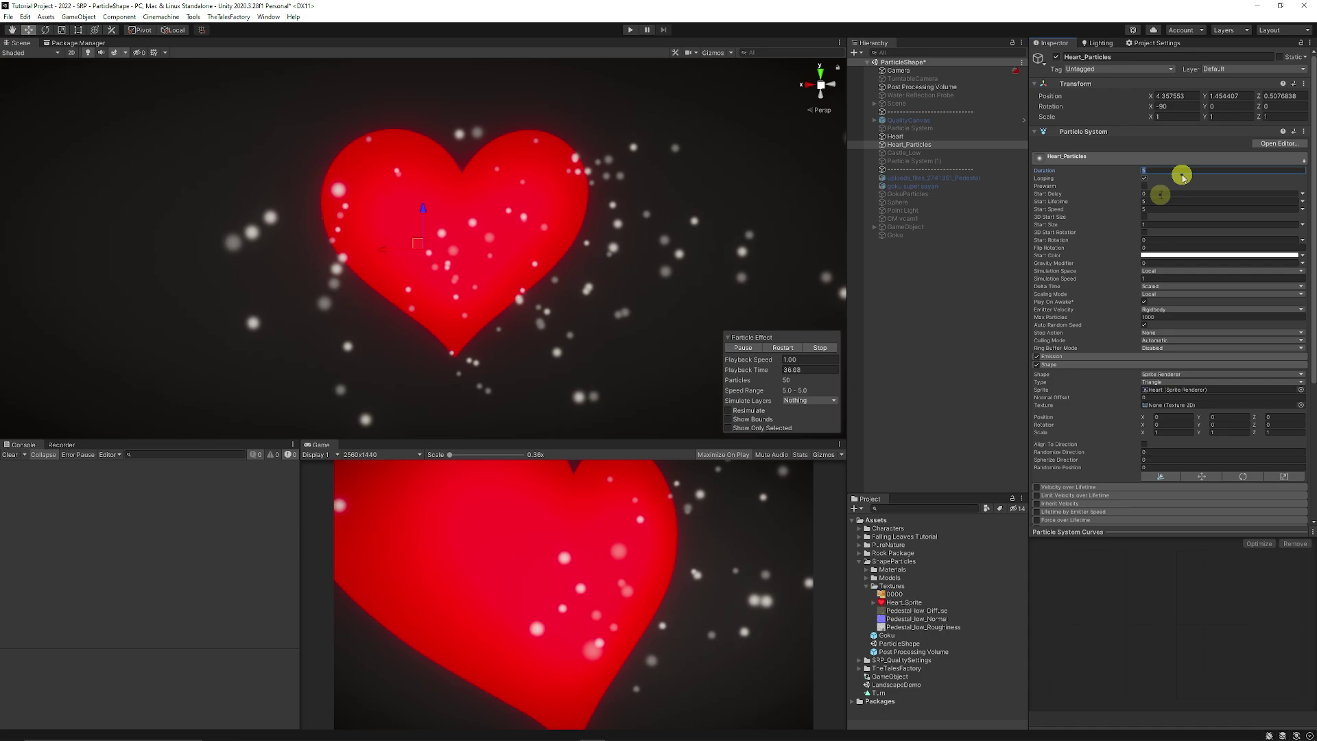
{"action": "left_click", "coordinate": [1163, 202]}
{"action": "type", "text": "1"}
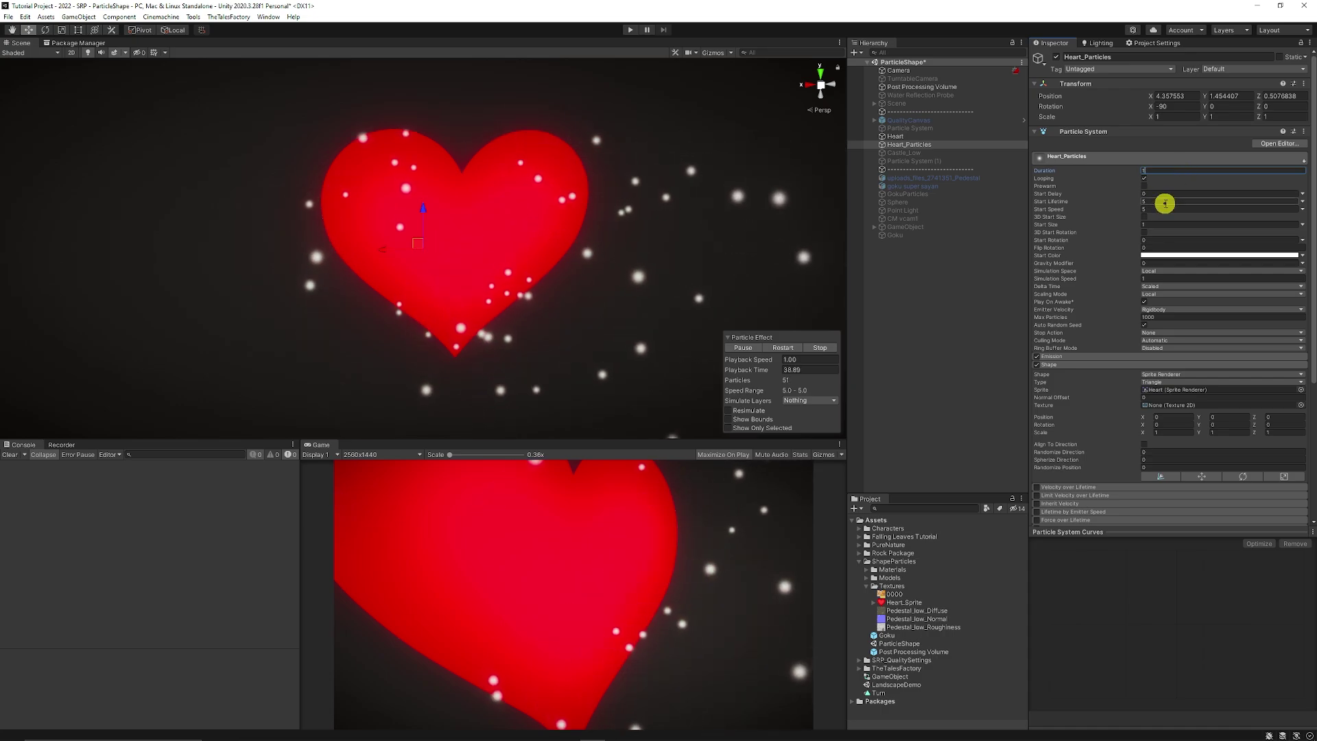
{"action": "left_click", "coordinate": [1162, 209]}
{"action": "type", "text": "1"}
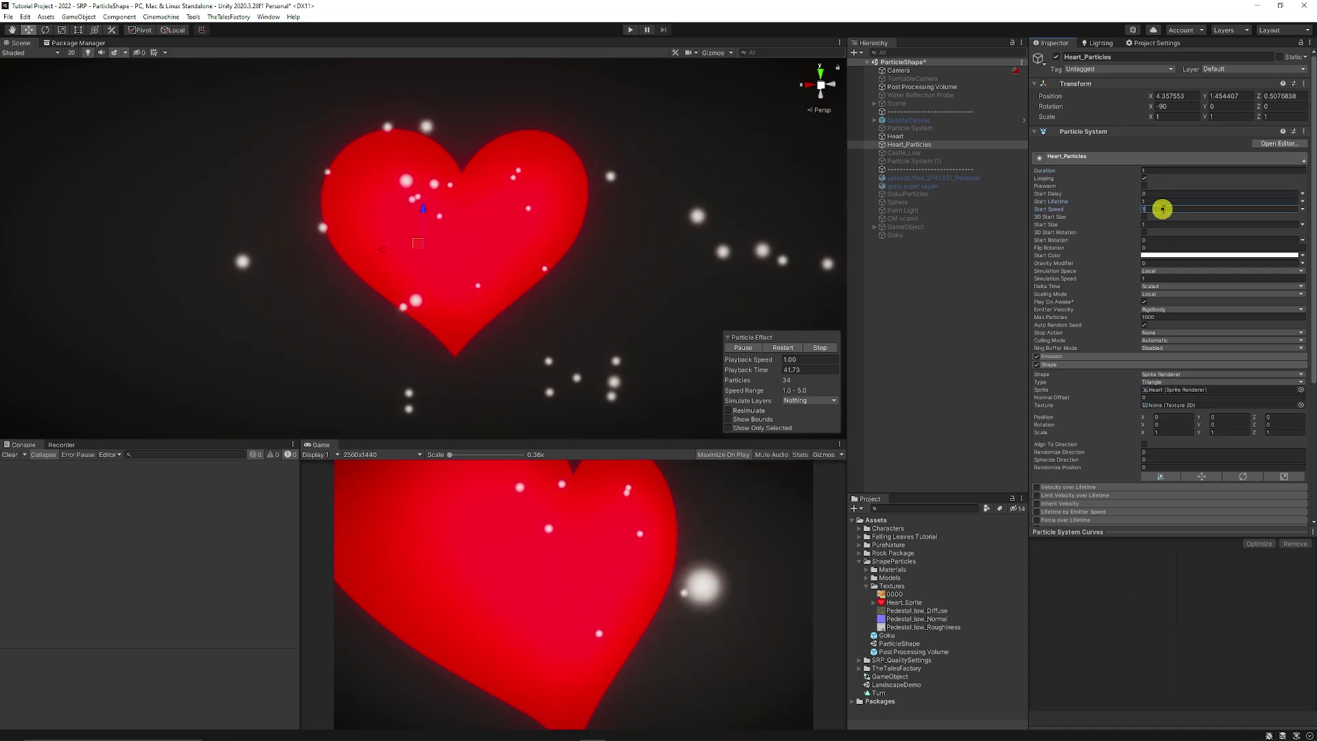
{"action": "left_click", "coordinate": [1089, 157]}
Set the Heart_Particles emission Rate over Time to 500
{"action": "left_click", "coordinate": [1123, 169]}
{"action": "left_click", "coordinate": [1191, 180]}
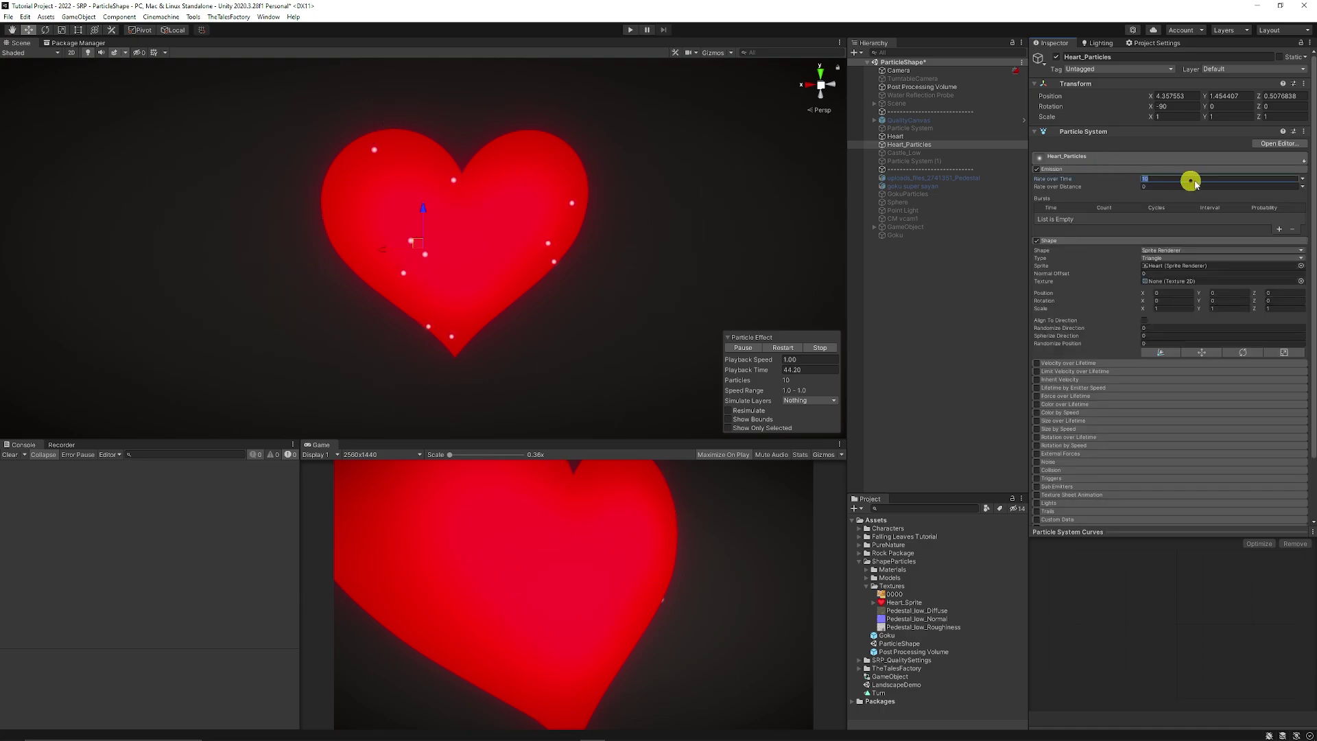
{"action": "type", "text": "500"}
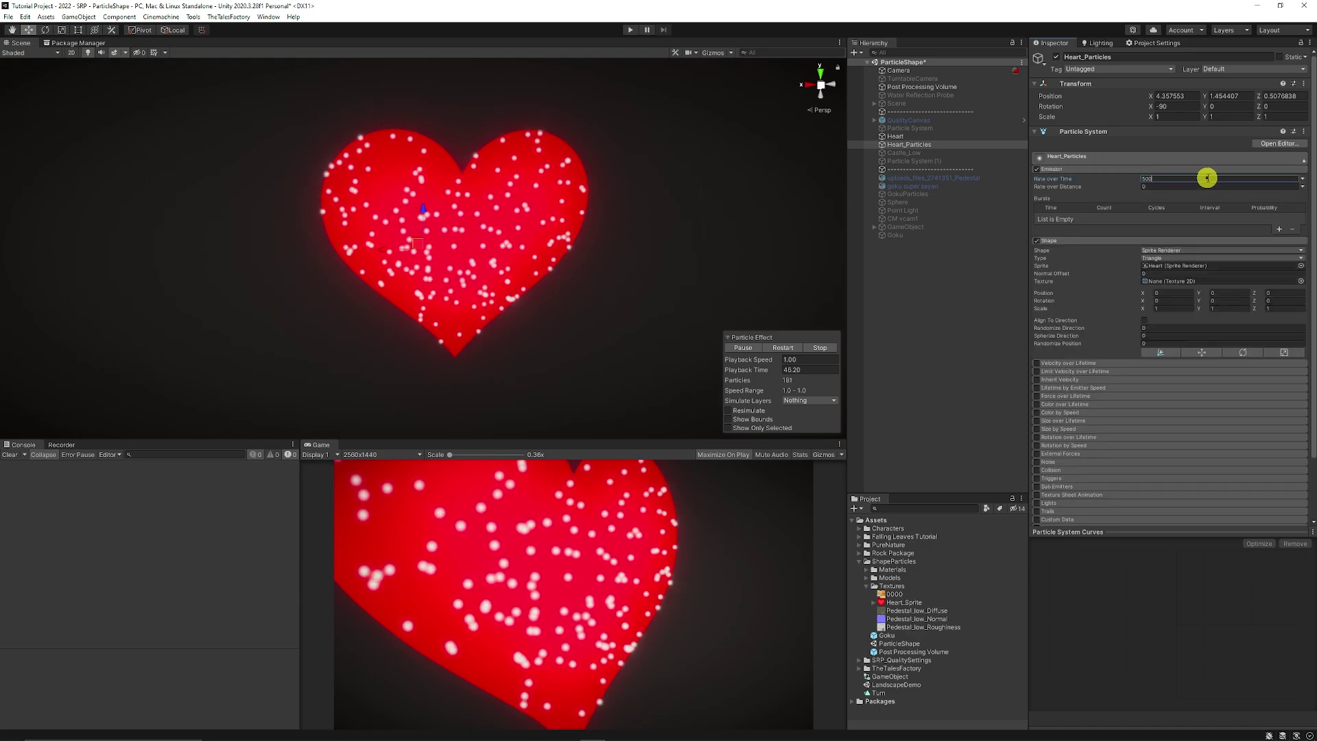
{"action": "left_click", "coordinate": [1084, 170]}
Try shifting the emission shape along X, then undo the shift
{"action": "left_click", "coordinate": [1070, 177]}
{"action": "left_click", "coordinate": [1083, 177]}
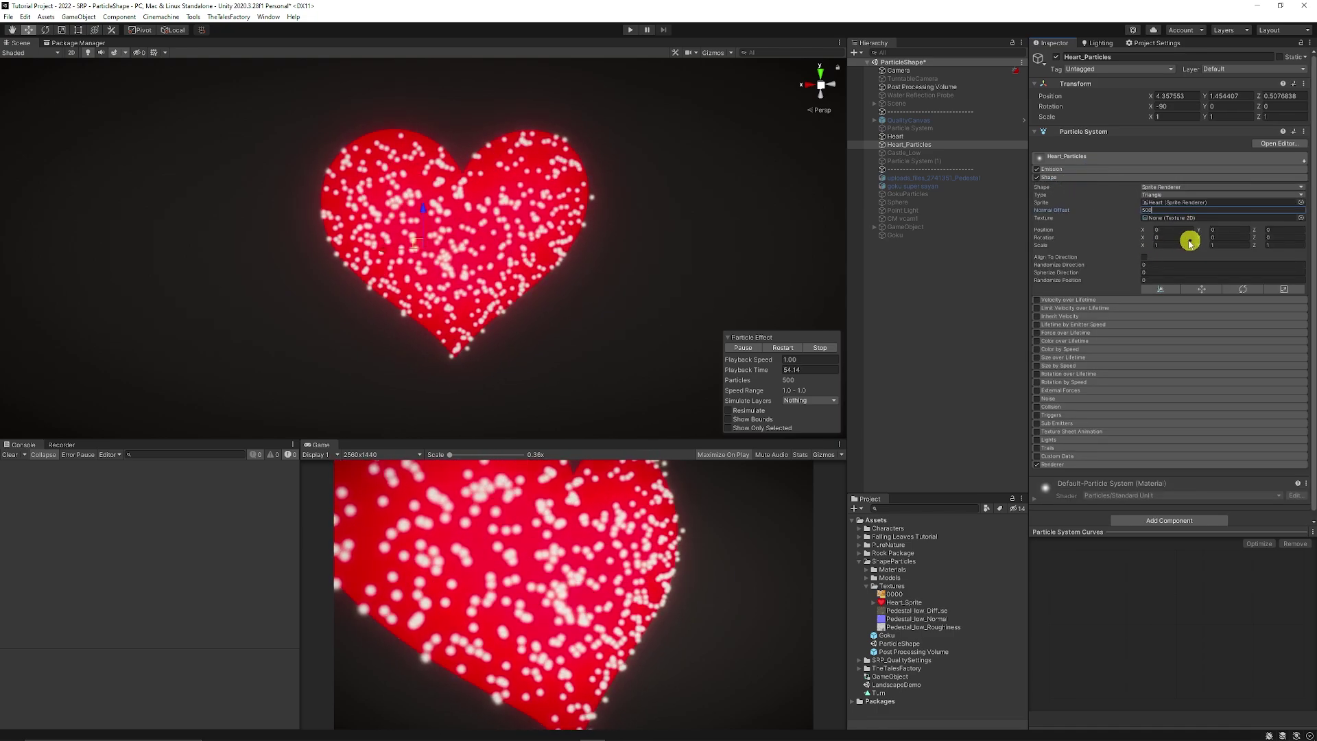
{"action": "left_click_drag", "start_coordinate": [1142, 230], "coordinate": [1108, 229]}
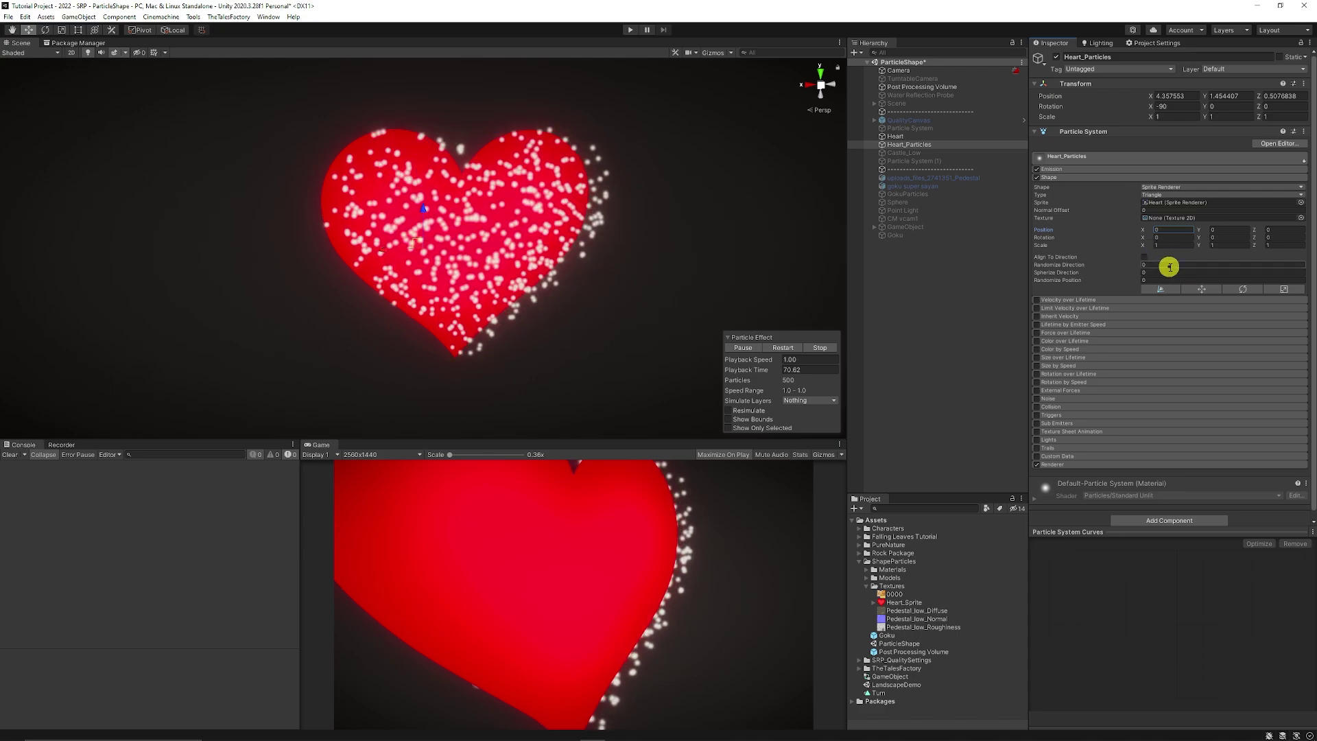
{"action": "key", "text": "ctrl+z"}
Set the Heart_Particles Start Color to red in the main particle settings
{"action": "left_click", "coordinate": [1069, 177]}
{"action": "left_click", "coordinate": [1081, 157]}
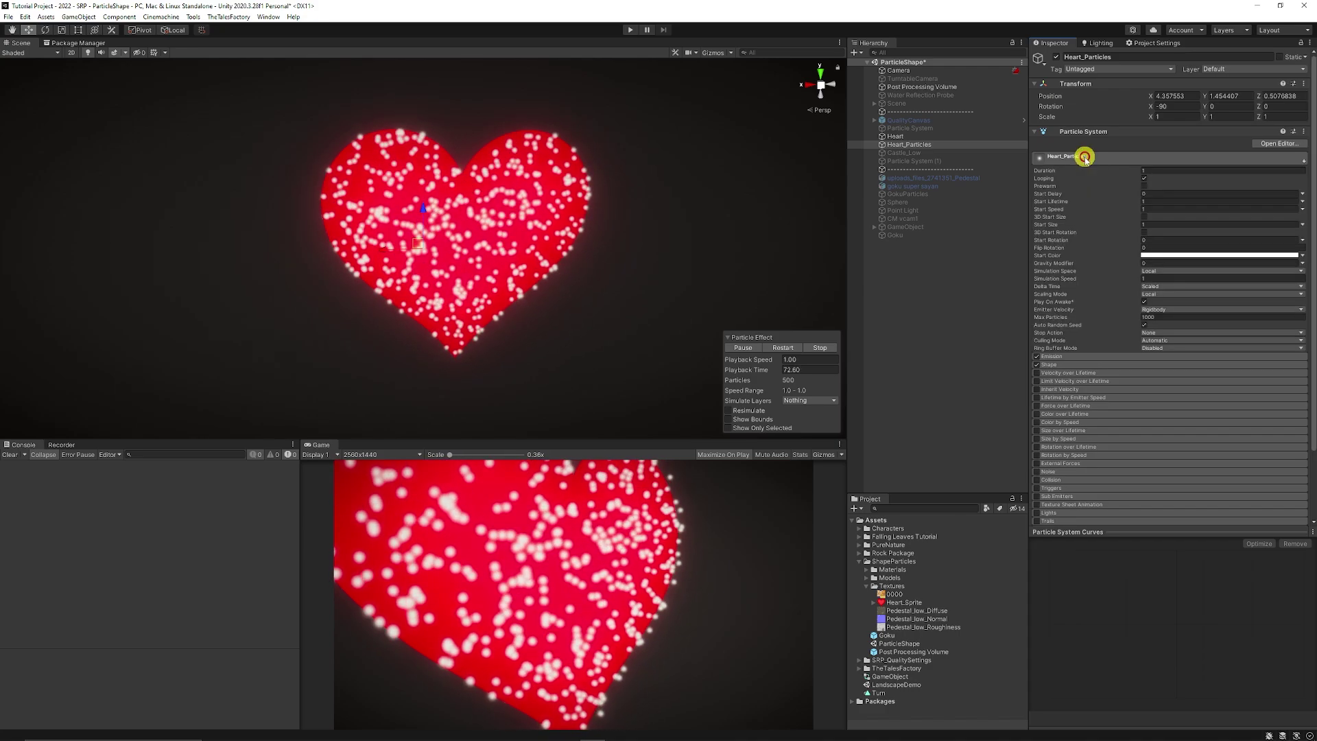
{"action": "left_click", "coordinate": [1176, 253]}
{"action": "left_click", "coordinate": [1067, 156]}
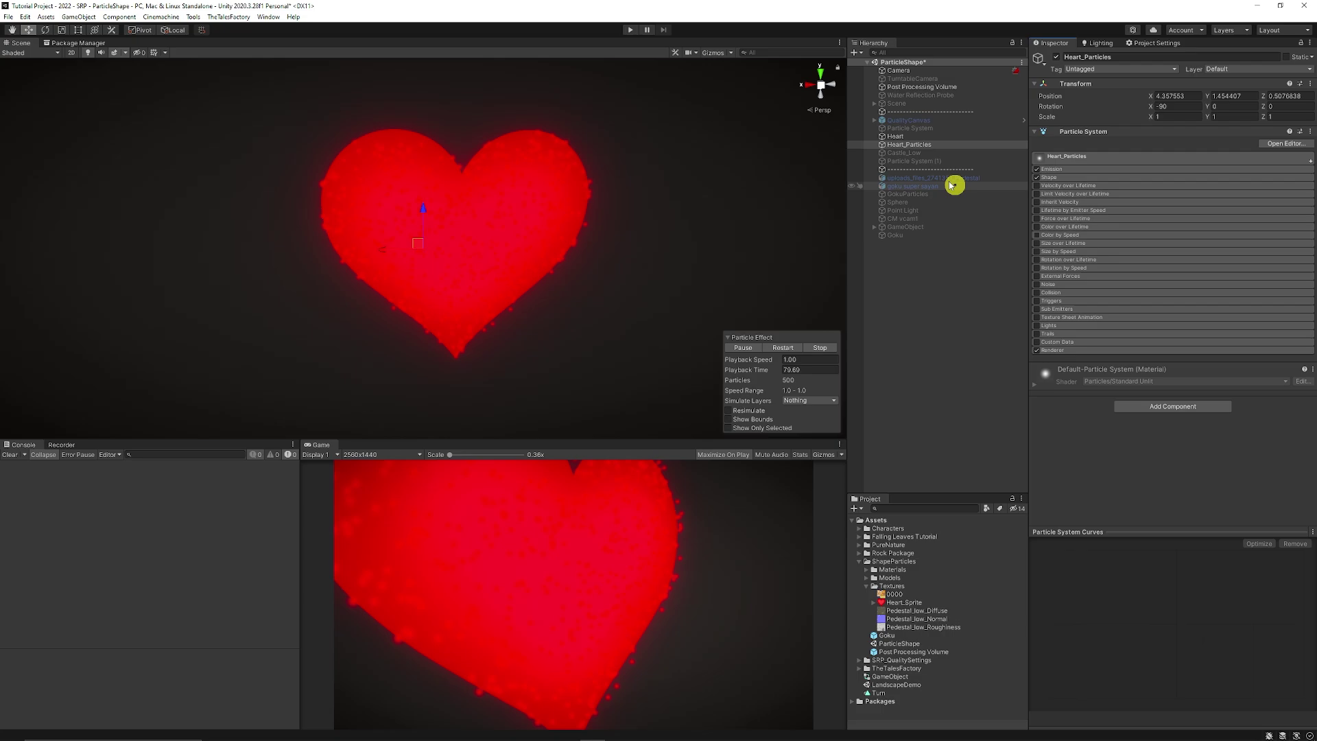
Deactivate the Heart sprite object, then view the red particle heart with Heart_Particles selected
{"action": "left_click", "coordinate": [927, 136]}
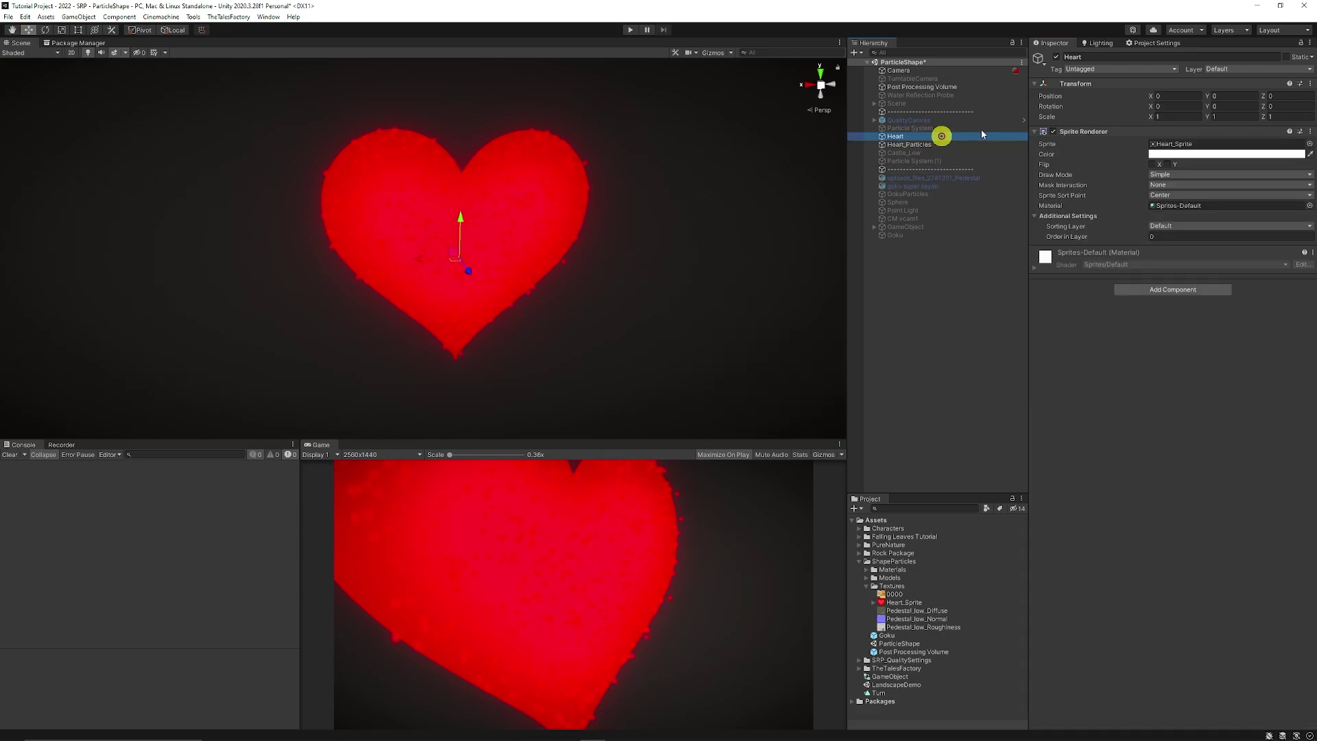
{"action": "left_click", "coordinate": [1056, 60]}
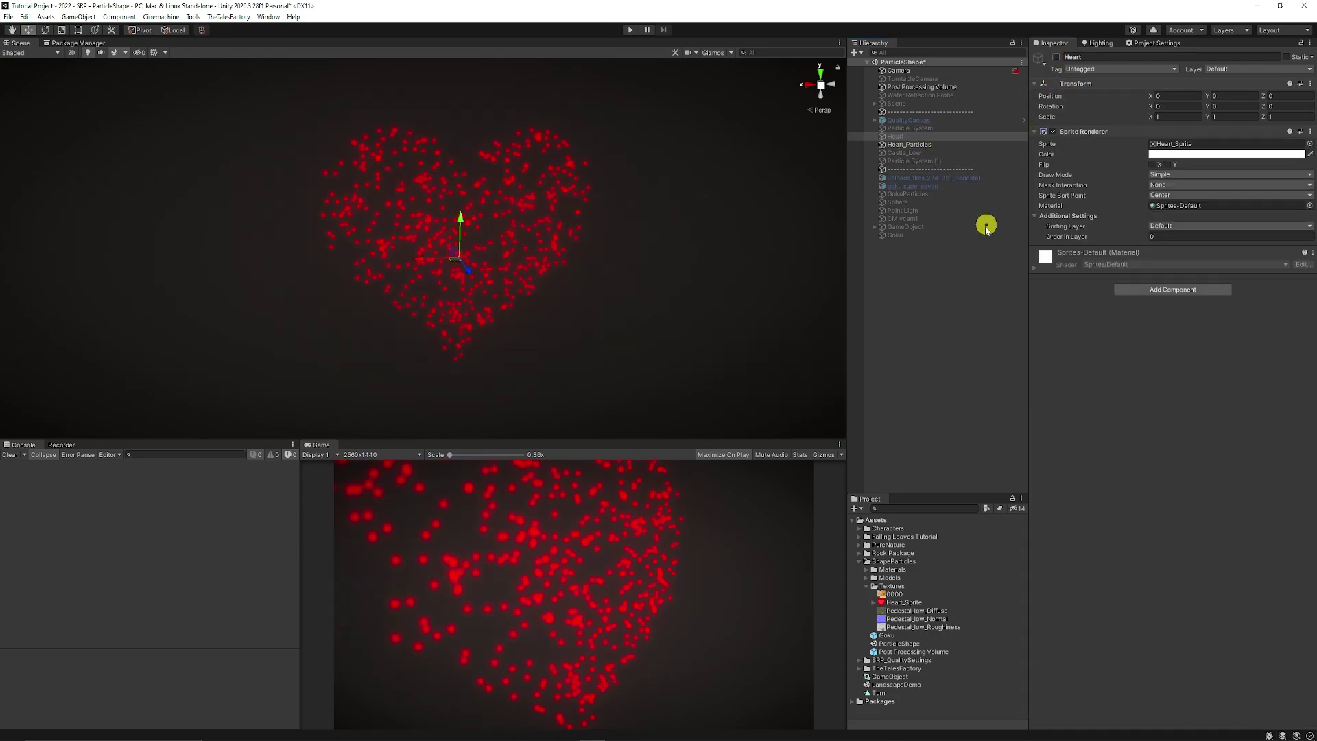
{"action": "left_click", "coordinate": [920, 144]}
{"action": "left_click_drag", "start_coordinate": [675, 226], "coordinate": [674, 194], "text": "alt"}
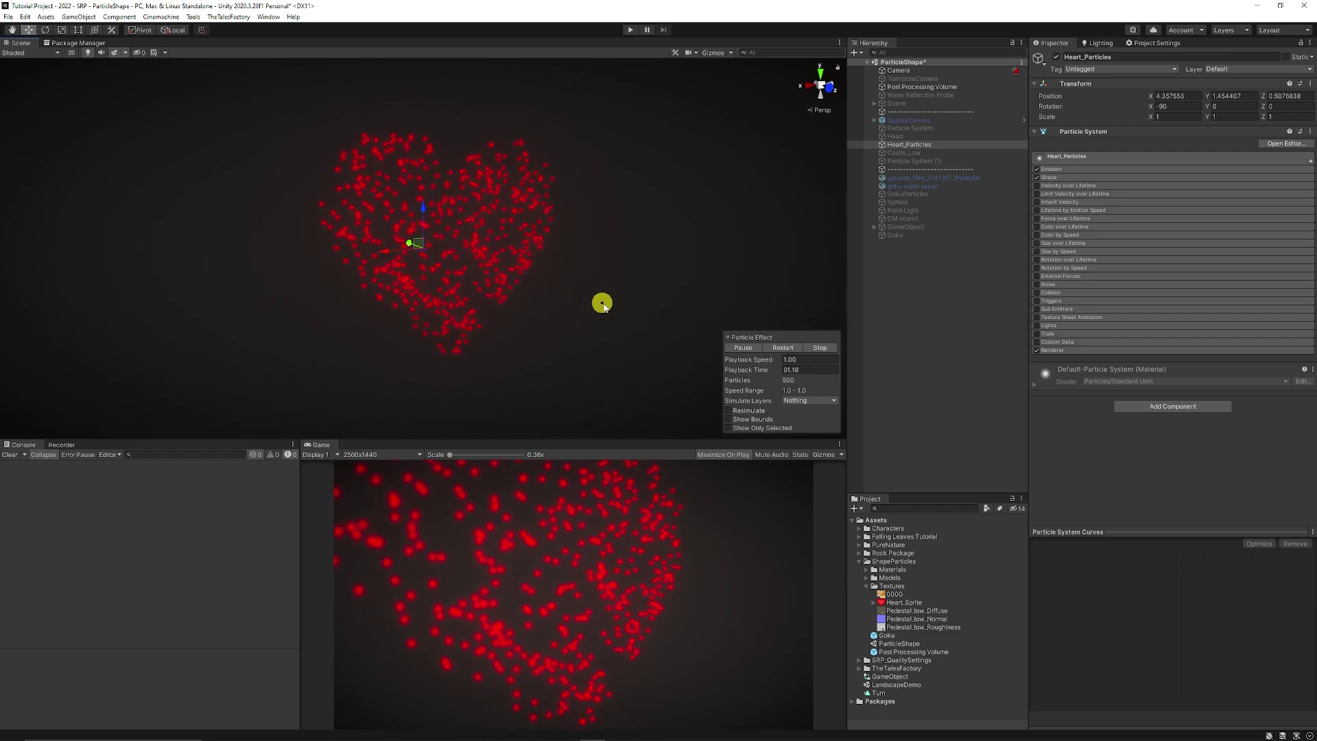
Deselect Heart_Particles by clicking empty space in the Hierarchy
{"action": "left_click", "coordinate": [924, 341]}
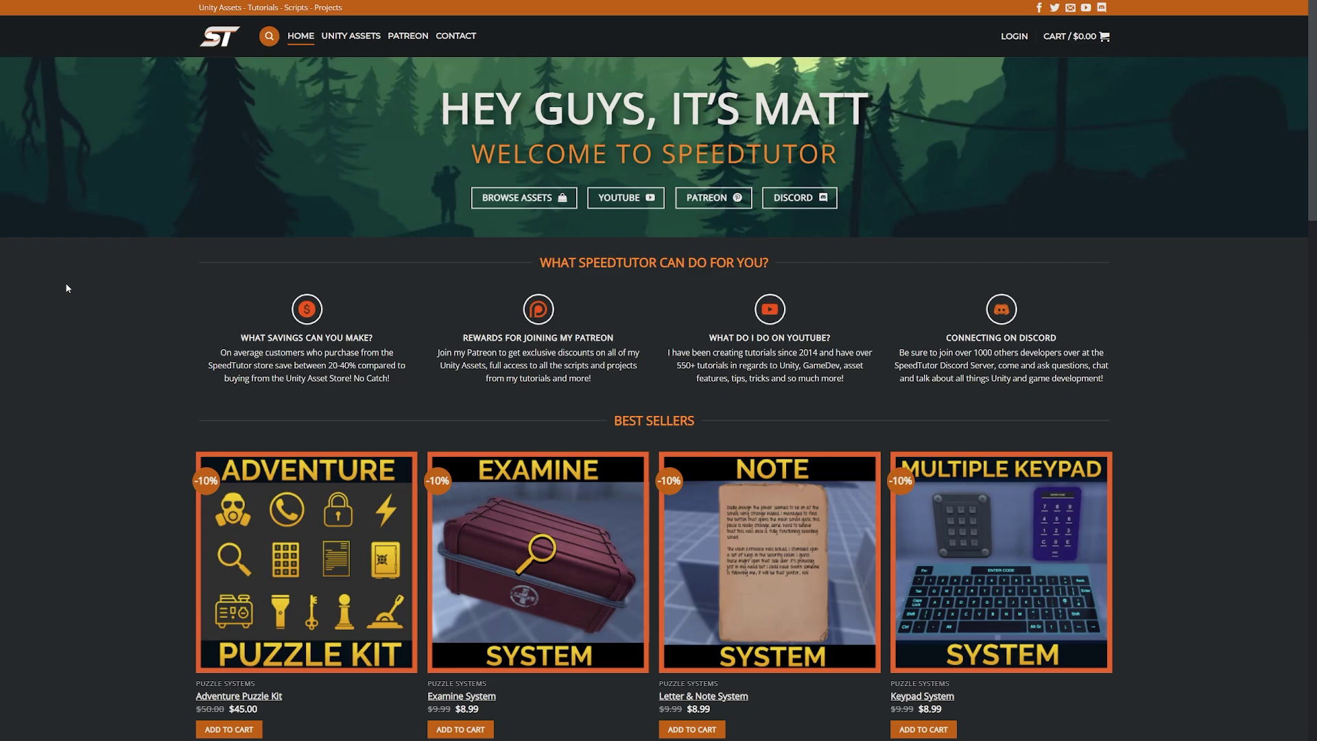
Scroll the SpeedTutor homepage past Best Sellers to the Unity Assets – Puzzle Systems listings
{"action": "scroll", "coordinate": [6, 238], "scroll_direction": "down", "scroll_amount": 2}
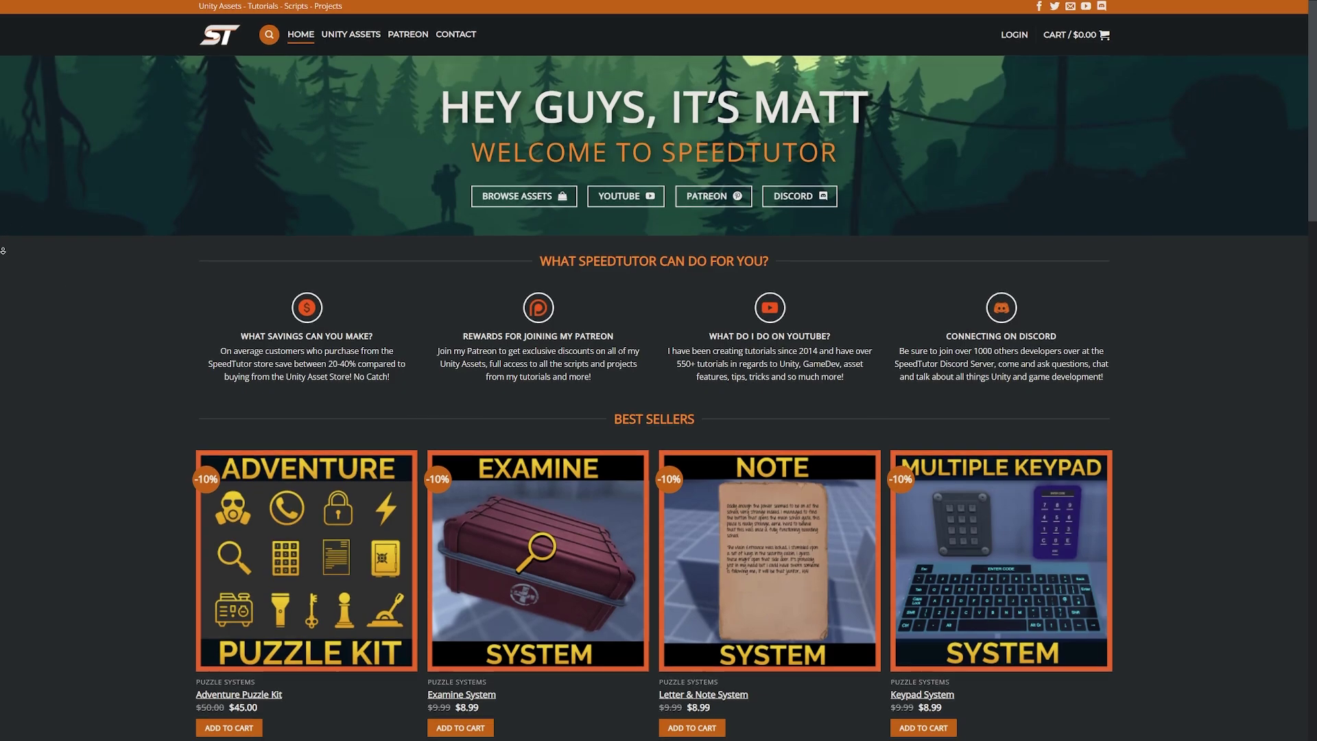
{"action": "scroll", "coordinate": [2, 261], "scroll_direction": "down", "scroll_amount": 4}
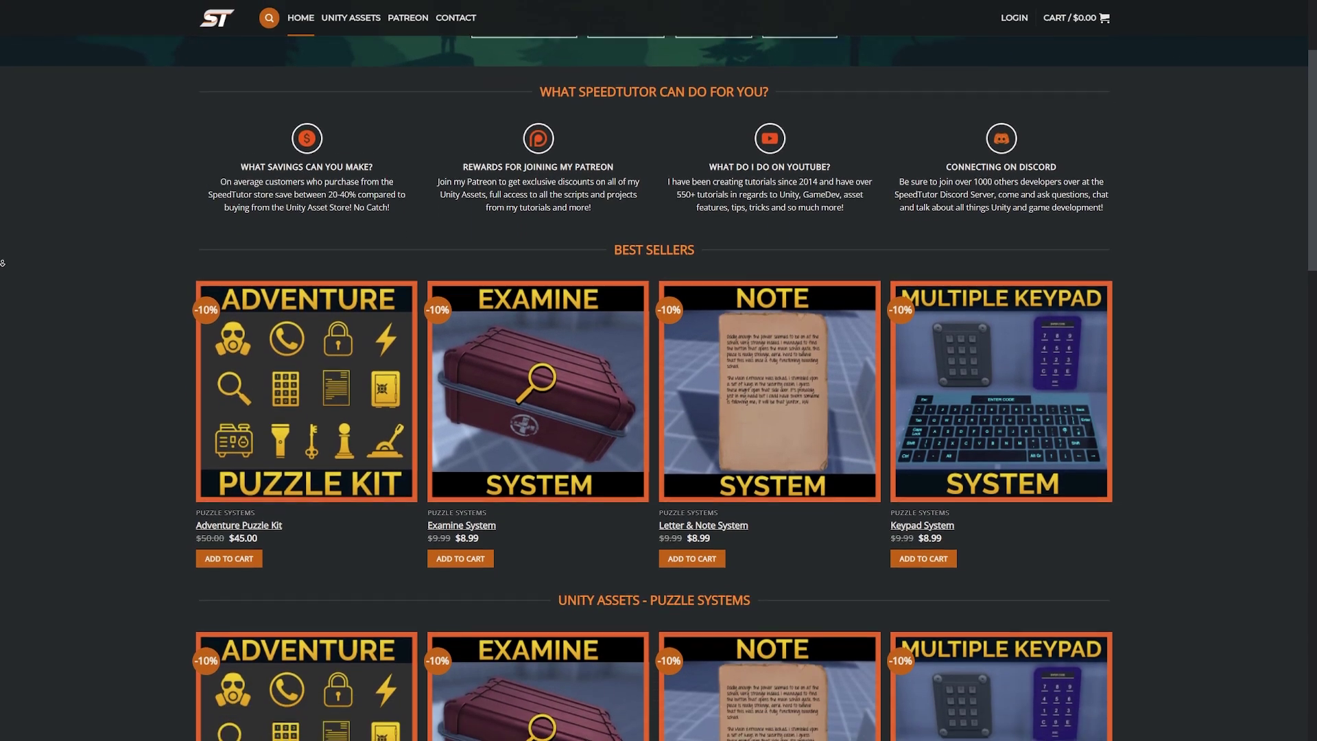
{"action": "scroll", "coordinate": [2, 261], "scroll_direction": "down", "scroll_amount": 4}
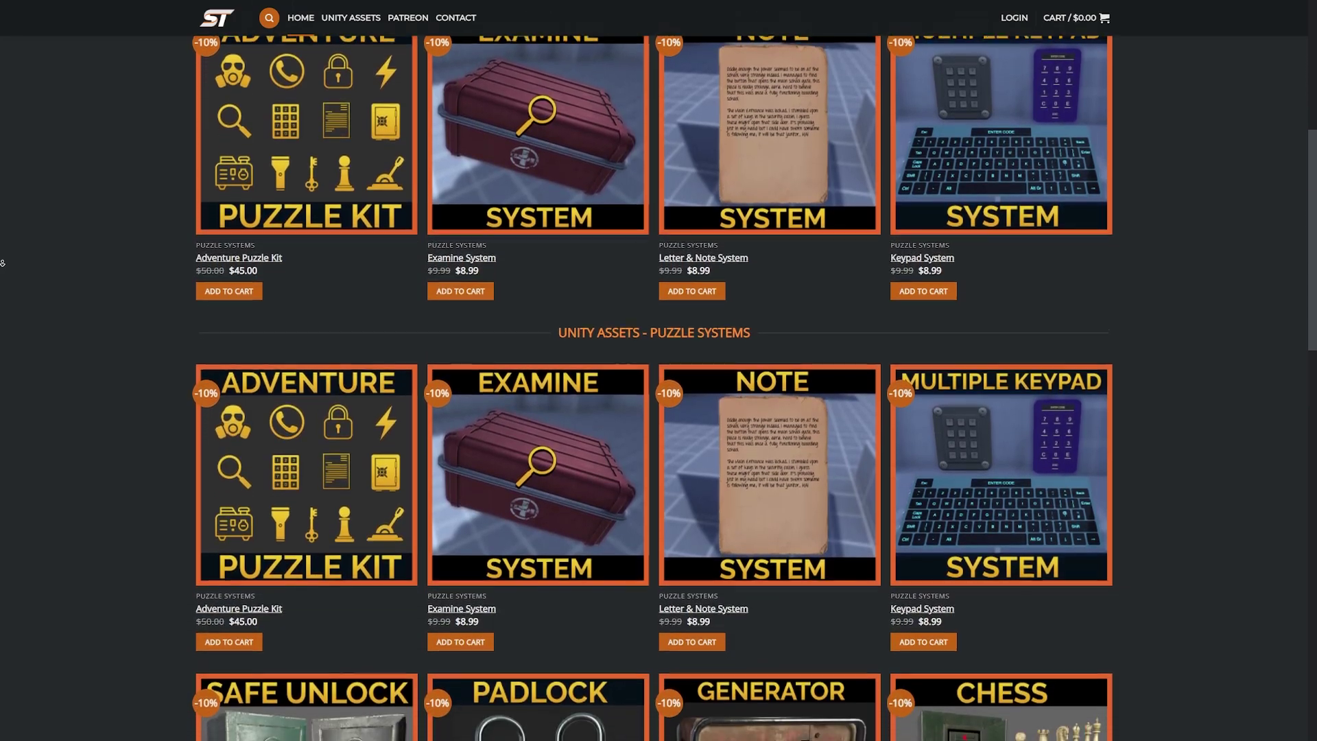